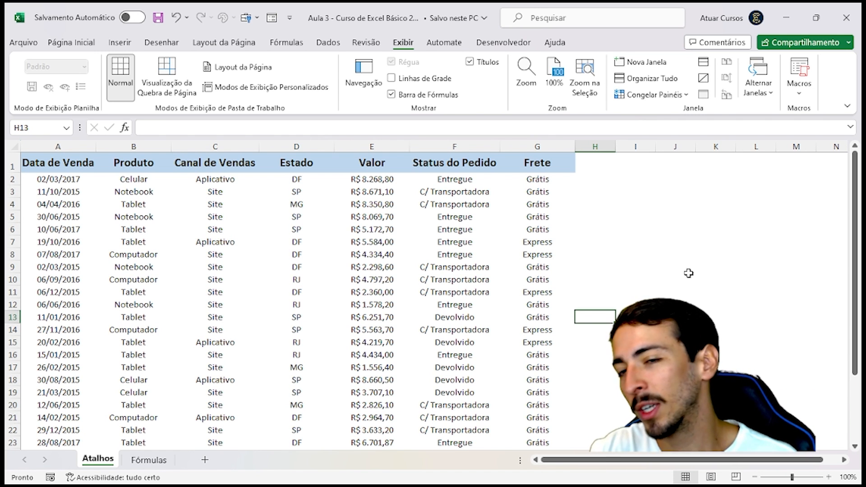
- Select cell C7 in the Canal de Vendas column and move the active cell one at a time to B6
click(685, 276)
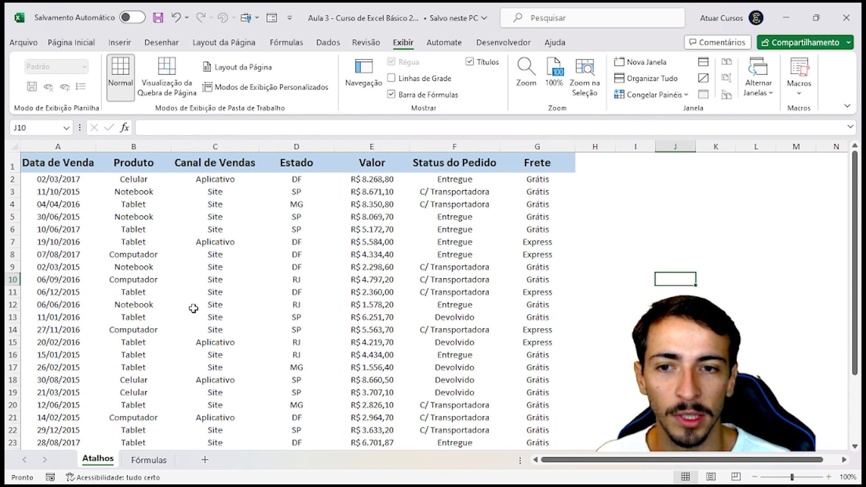
click(198, 240)
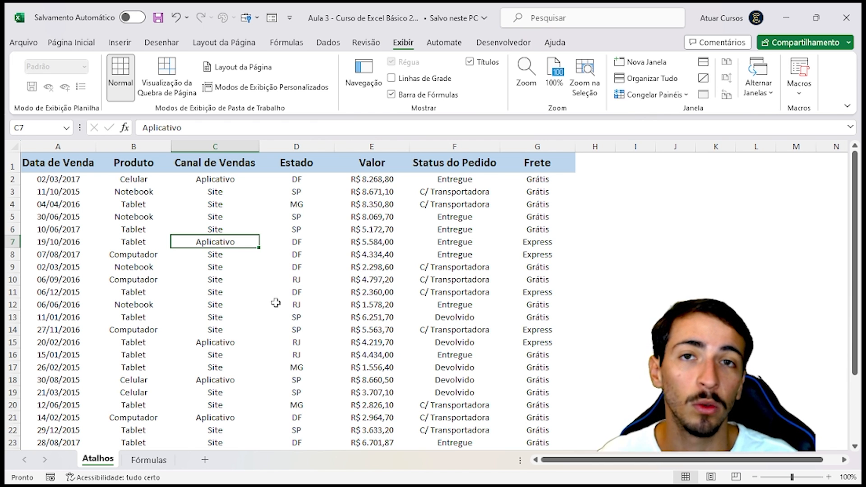
key(Left)
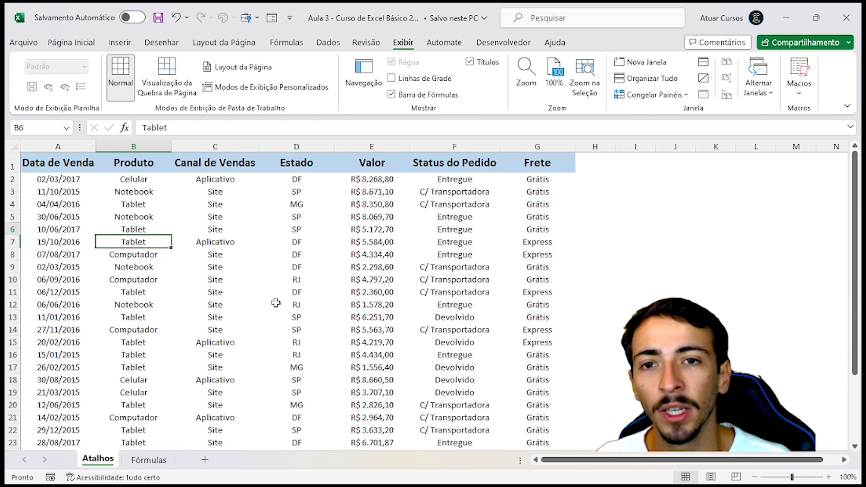
key(Up)
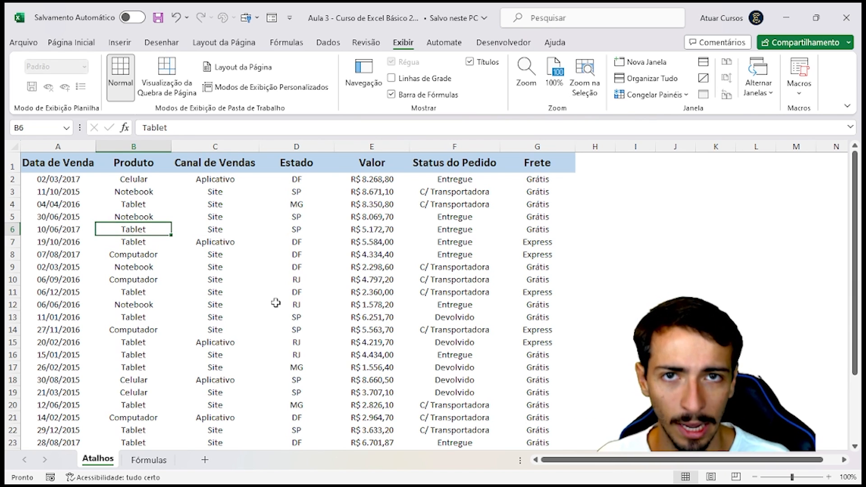
scroll(185, 306, down, 1)
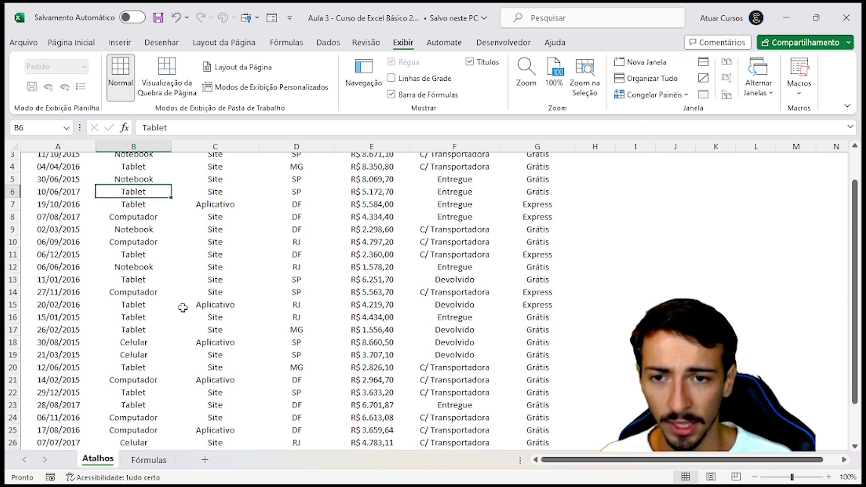
scroll(182, 307, up, 1)
- Review the sales table's columns A through G, from Data de Venda to Frete, by selecting each in turn
click(58, 161)
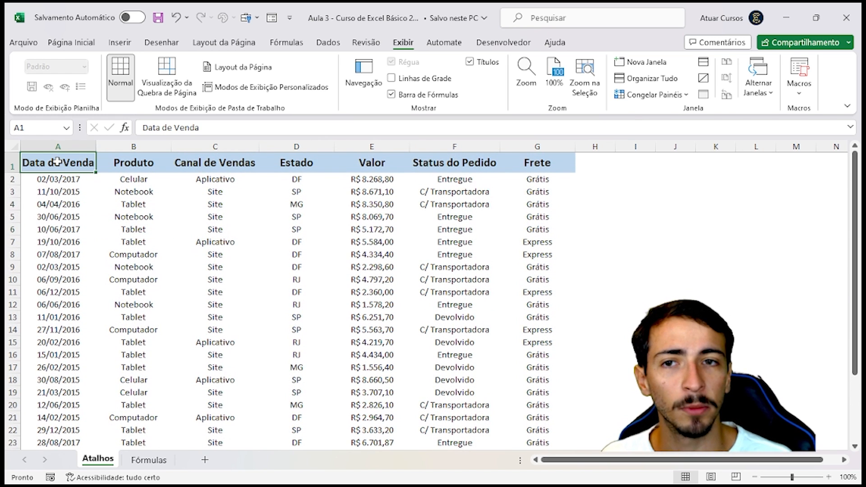
click(57, 147)
click(140, 148)
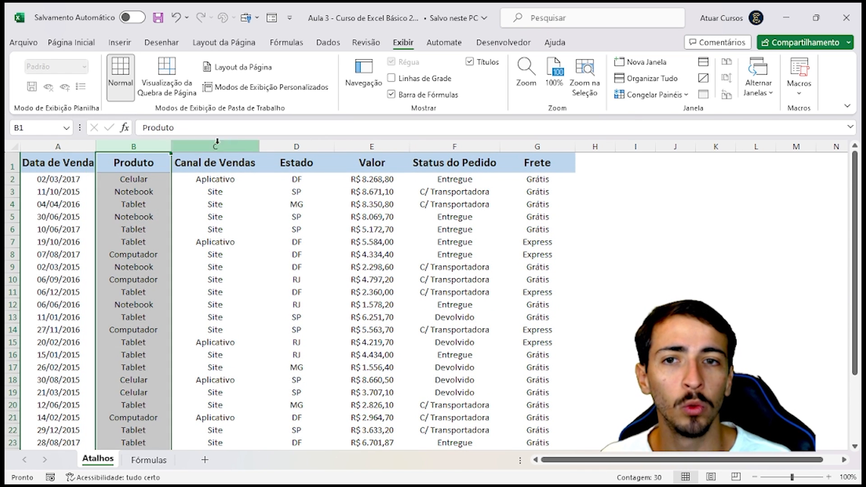
click(233, 132)
click(232, 147)
click(298, 147)
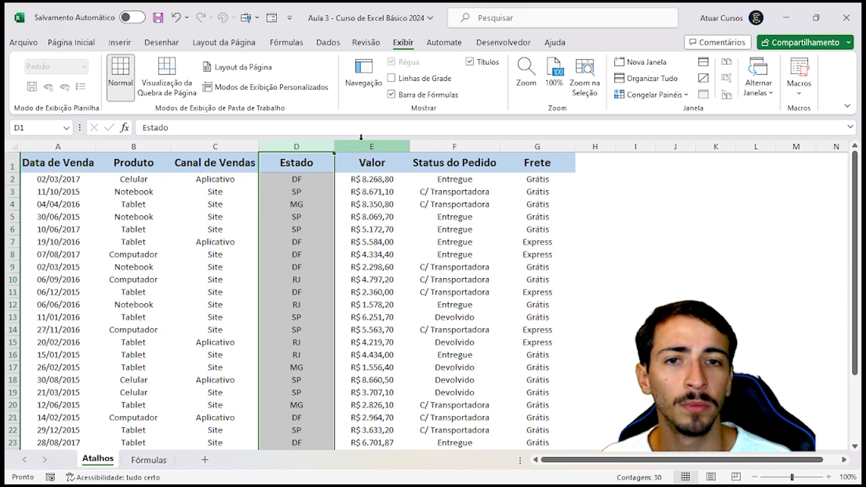
click(372, 147)
click(455, 147)
click(537, 147)
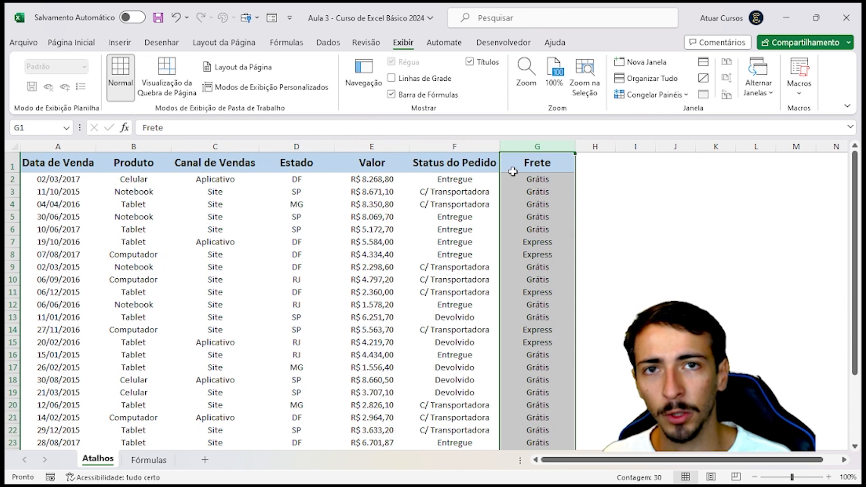
- Select cell C9 and move the active cell by single cells to the Data de Venda header in A1
click(227, 268)
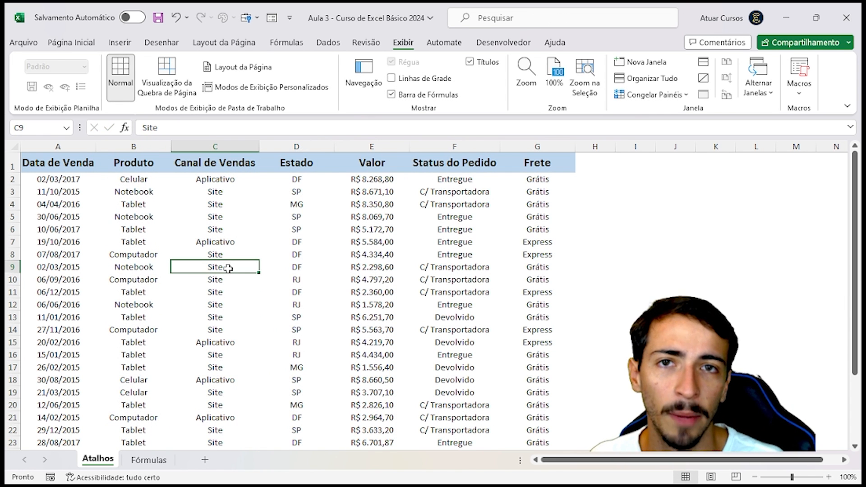
key(Up)
key(Left)
key(Up)
key(Up)
key(Up)
key(Up)
key(Up)
key(Up)
key(Left)
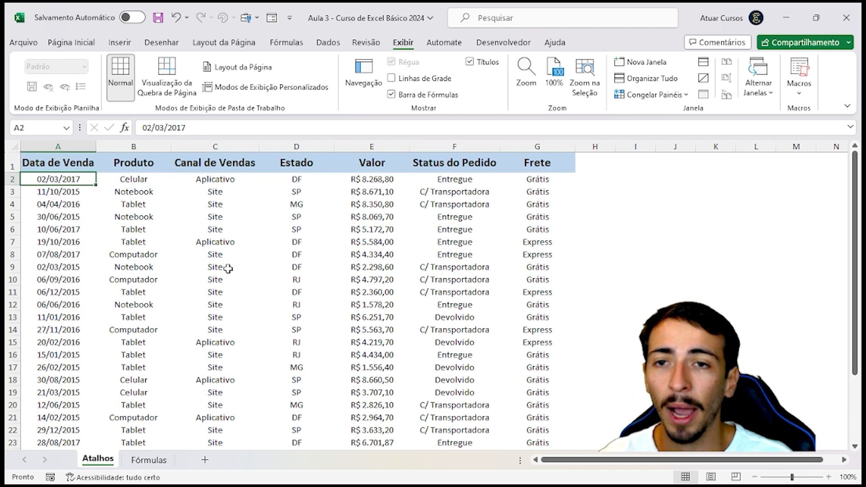
key(Up)
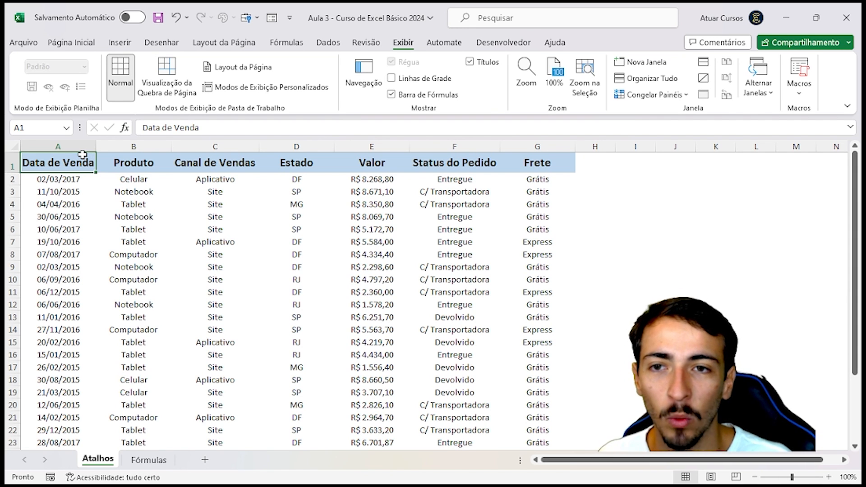
- Move the active cell down the Data de Venda column row by row from A1 to A24
key(Down)
key(Down)
key(Down)
key(Down)
key(Down)
key(Down)
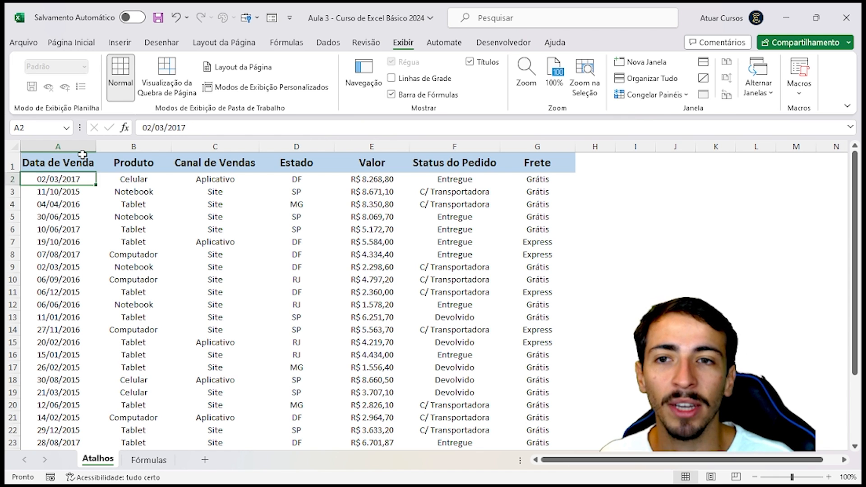
key(Down)
key(Down)
key(Down)
key(Down)
key(Down)
key(Down)
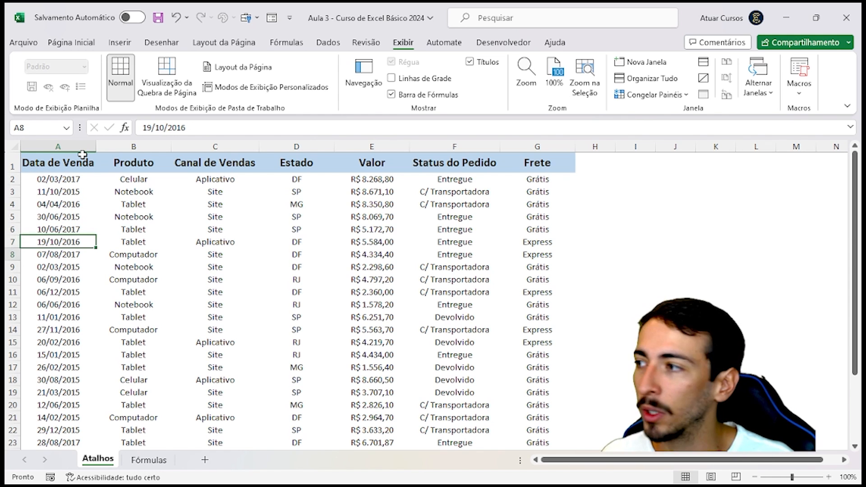
key(Down)
key(Down)
key(Down)
key(Down)
key(Down)
key(Down)
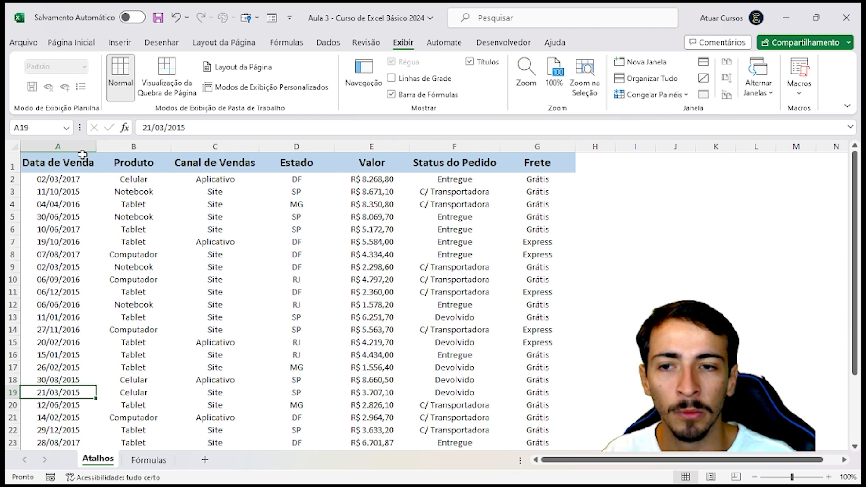
key(Down)
key(Down)
key(Down)
key(Down)
key(Down)
key(Down)
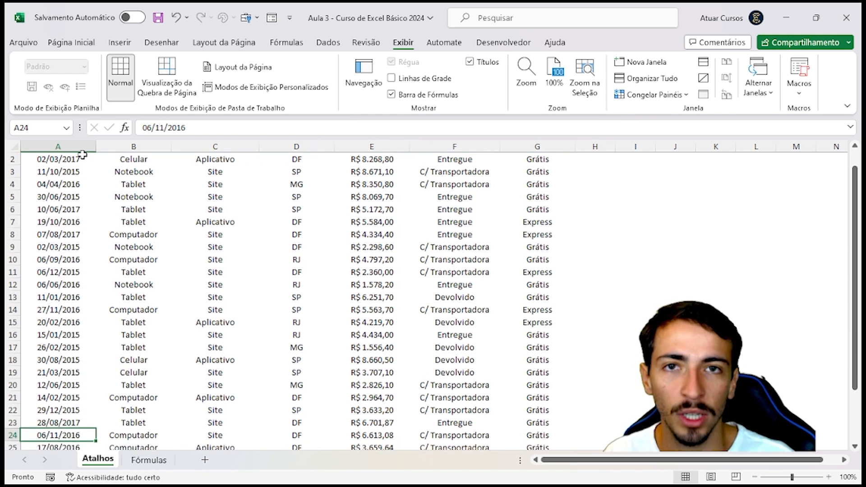
- Move the active cell back up the Data de Venda column to its header in A1
key(Up)
key(Up)
key(Up)
key(Up)
key(Up)
key(Up)
key(Up)
key(Up)
key(Up)
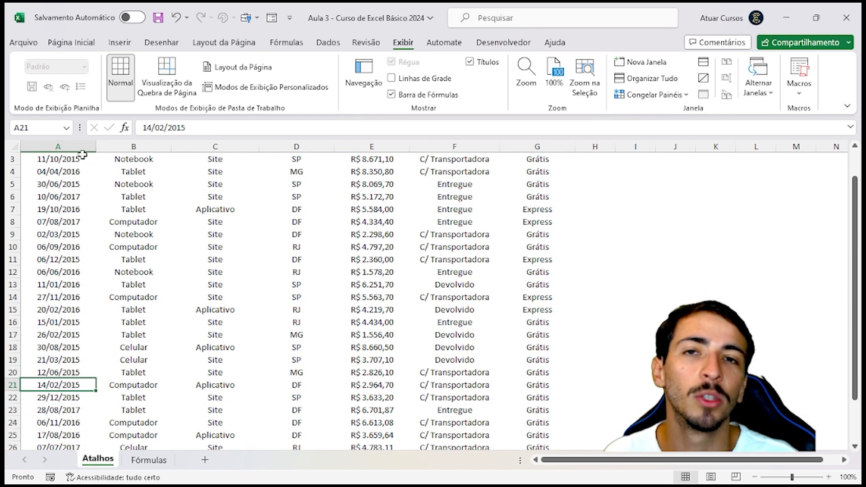
key(ctrl+Up)
- Move the active cell down column A from the header to the last record in A30
key(Down)
key(Down)
key(Down)
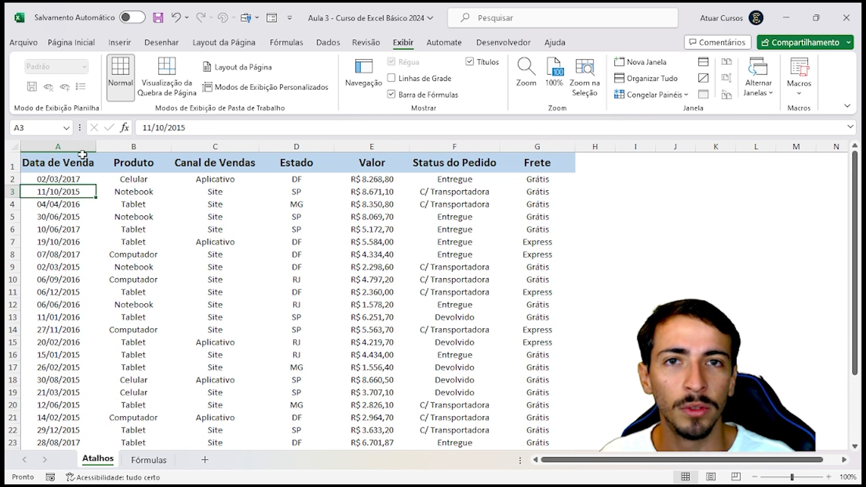
key(Down)
key(Down)
key(Down)
key(Down)
key(Down)
key(Down)
key(Down)
key(Down)
key(Down)
key(Down)
key(Down)
key(Down)
key(Down)
key(Down)
key(Down)
key(Down)
key(Down)
key(Down)
key(Down)
key(Down)
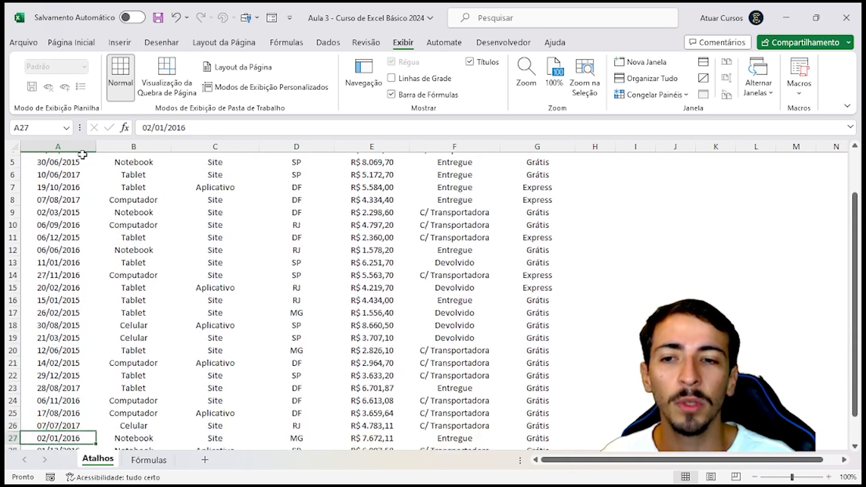
key(Down)
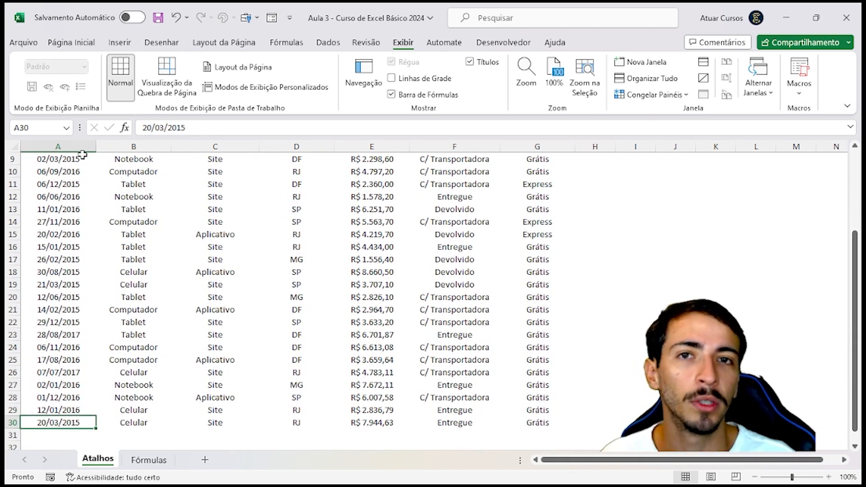
- Return the active cell from the last record in column A to cell A1
key(Up)
key(Up)
key(Up)
key(Up)
key(Up)
key(Up)
key(Up)
key(Up)
key(Up)
key(Up)
key(Up)
key(Up)
key(Up)
key(Up)
key(Up)
key(Up)
key(Up)
key(Up)
key(Up)
key(Up)
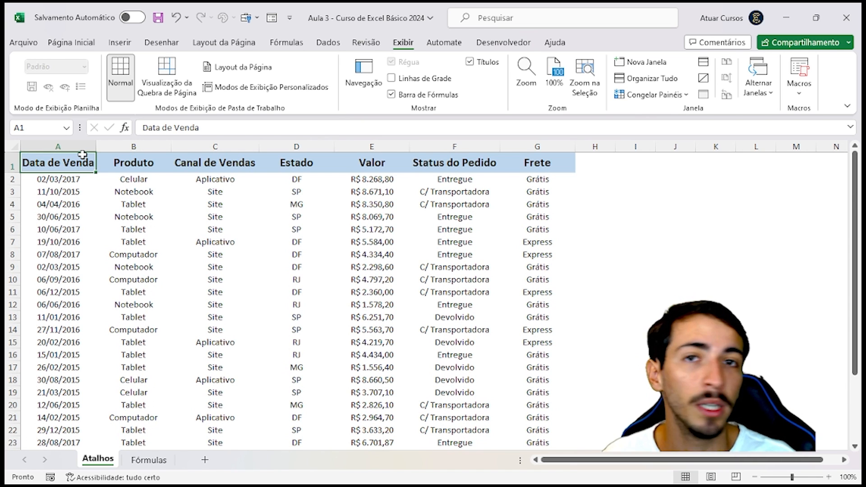
- Move the active cell down column A past the end of the sales data to A53
key(Down)
key(Down)
key(Down)
key(Down)
key(Down)
key(Down)
key(Down)
key(Down)
key(Down)
key(Down)
key(Down)
key(Down)
key(Down)
key(Down)
key(Down)
key(Down)
key(Down)
key(Down)
key(Down)
key(Down)
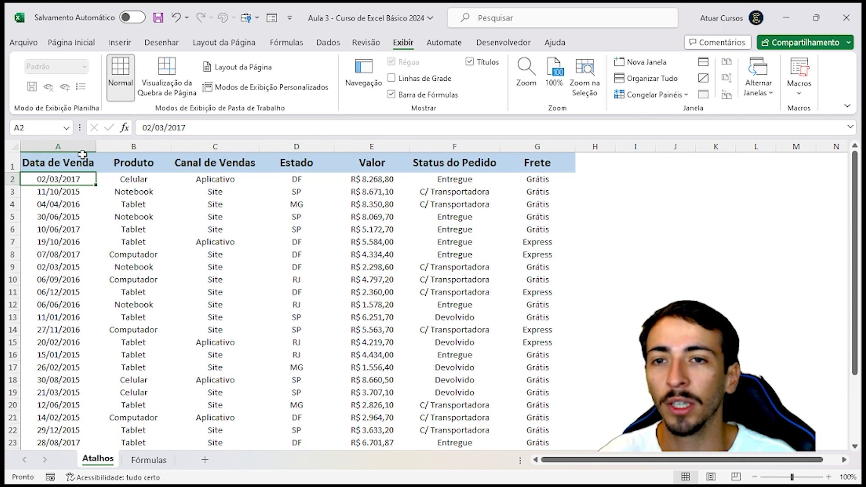
key(Down)
key(Down)
key(Down)
key(Down)
key(Down)
key(Down)
key(Down)
key(Down)
key(Down)
key(Down)
key(Down)
key(Down)
key(Down)
key(Down)
key(Down)
key(Down)
key(Down)
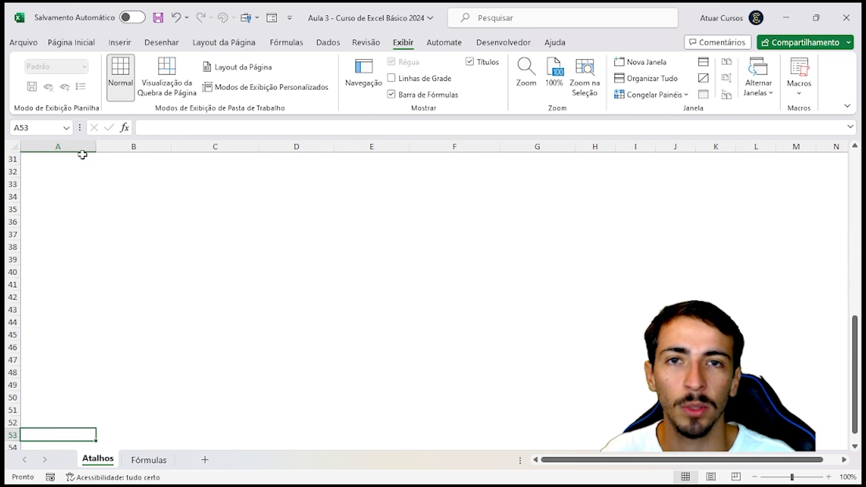
- Move the active cell from A53 back up column A to the Data de Venda header in A1
key(Up)
key(Up)
key(Up)
key(Up)
key(Up)
key(Up)
key(Up)
key(Up)
key(Up)
key(Up)
key(Up)
key(Up)
key(Up)
key(Up)
key(Up)
key(Up)
key(Up)
key(Up)
key(Up)
key(Up)
key(ctrl+Up)
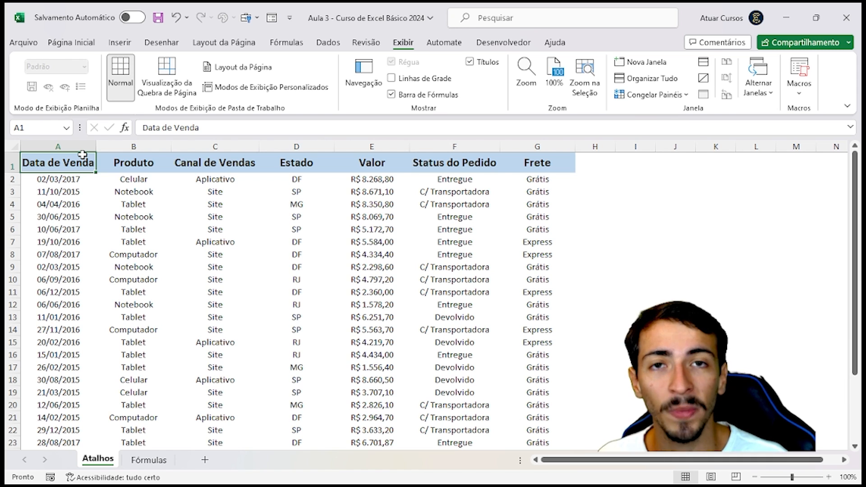
- Jump twice between the Data de Venda header in A1 and the last record in A30, finishing in A1
key(ctrl+Down)
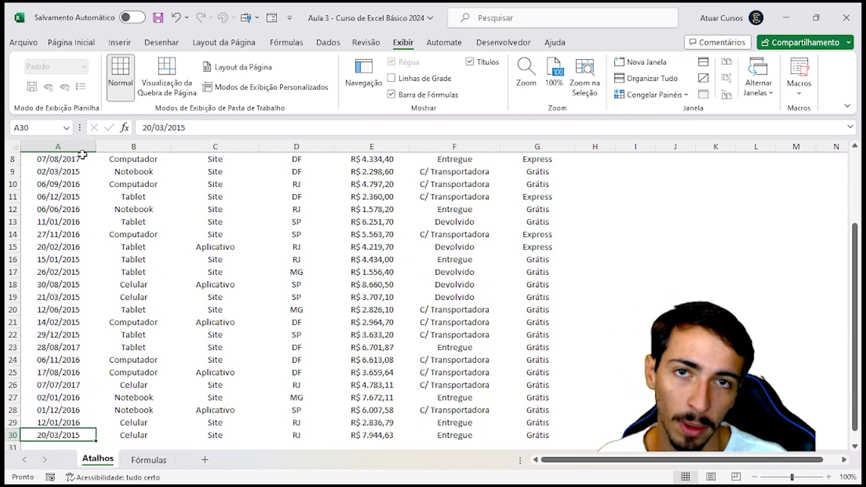
key(ctrl+Up)
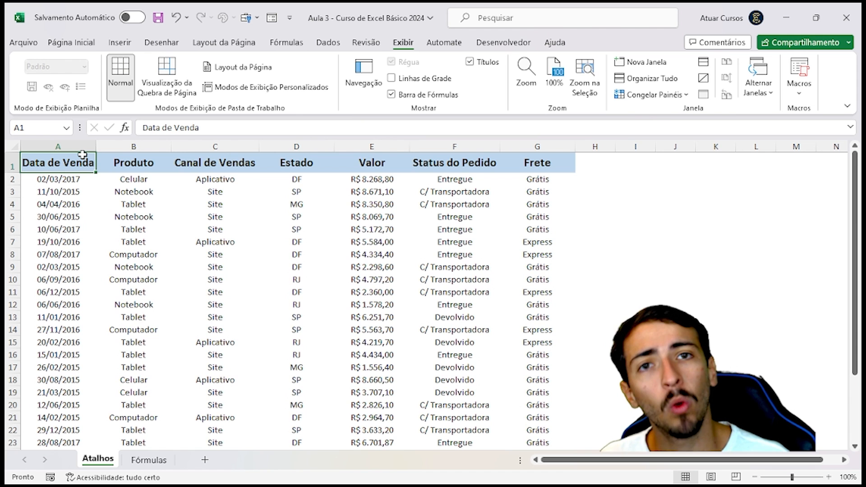
key(ctrl+Down)
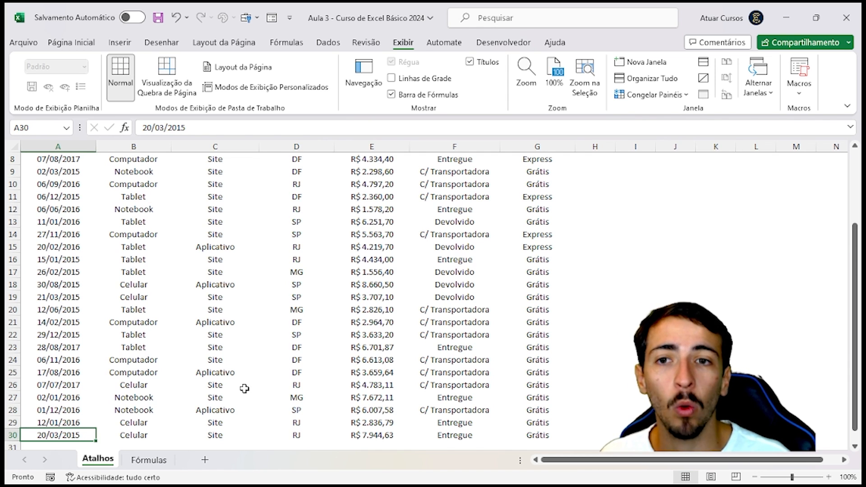
key(ctrl+Up)
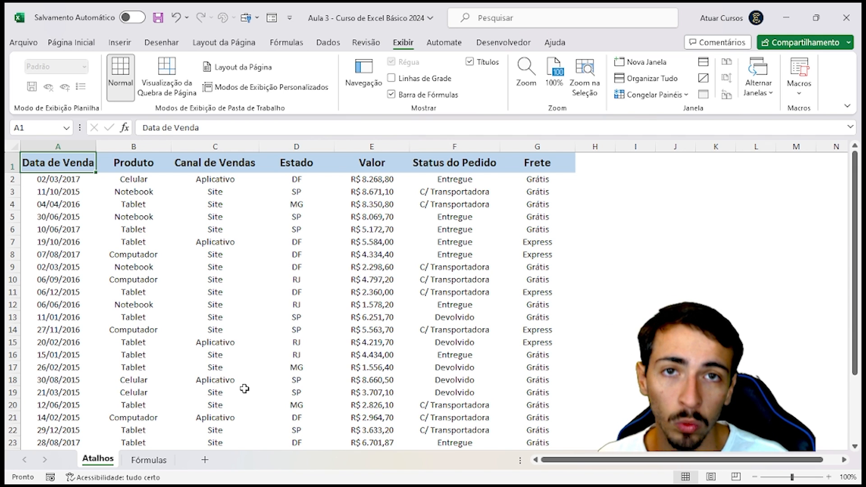
- Jump to the Frete header in G1, and from there down through G30 to the sheet's last row, G1048576
key(ctrl+Right)
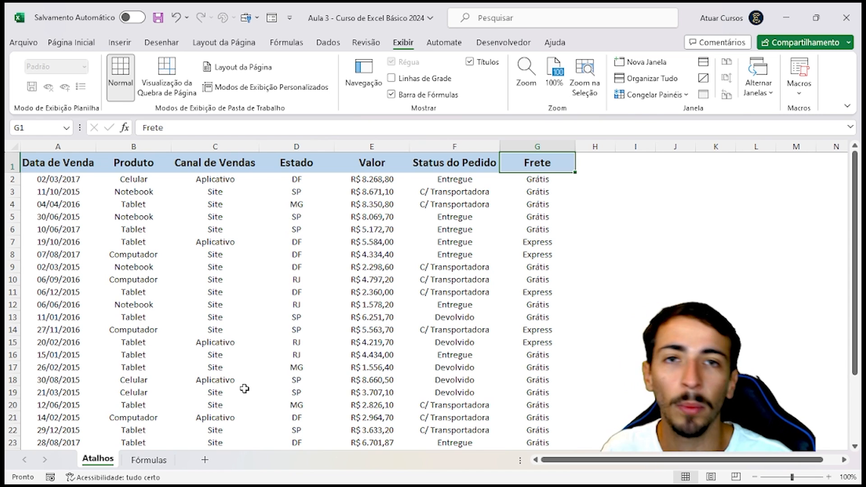
key(ctrl+Down)
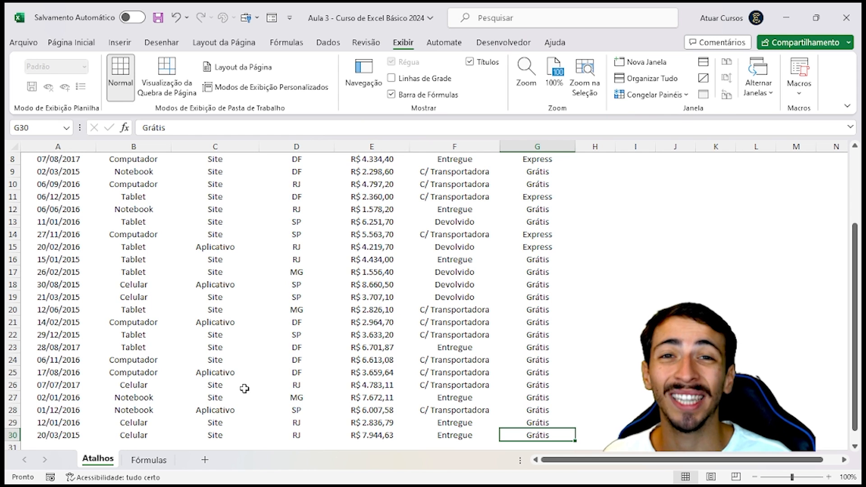
key(ctrl+Down)
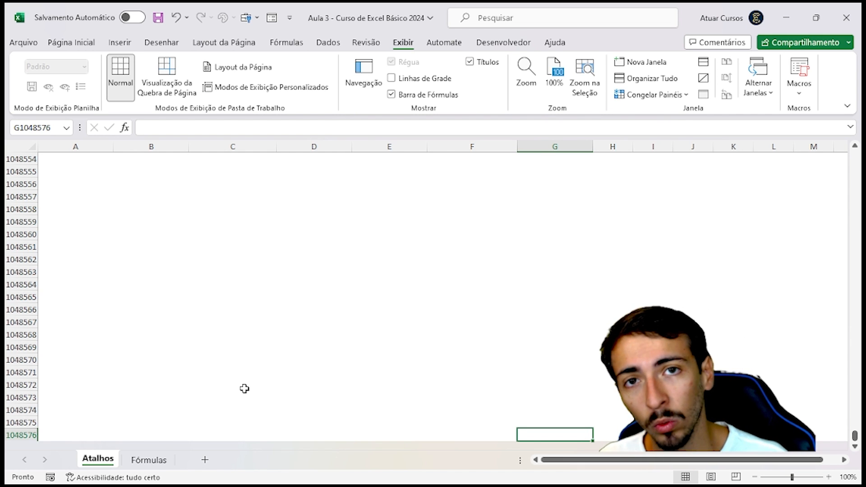
- Jump back up column G through G30 to its header and across the header row to A1
key(ctrl+Up)
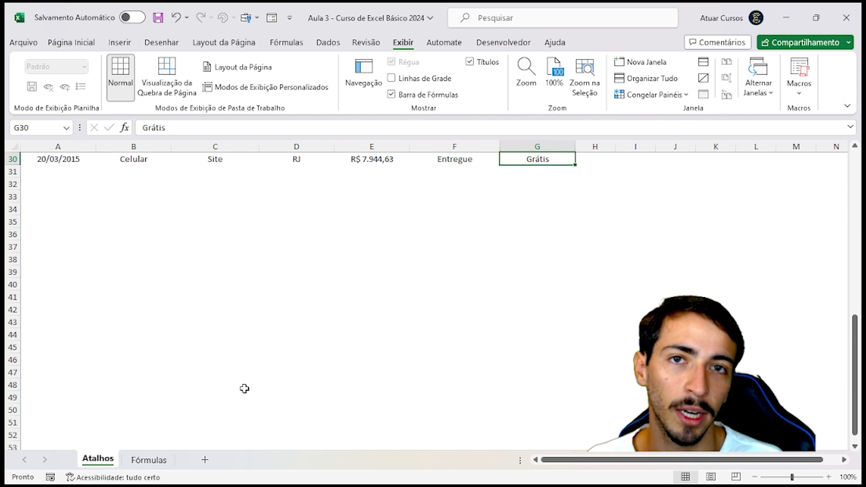
key(ctrl+Up)
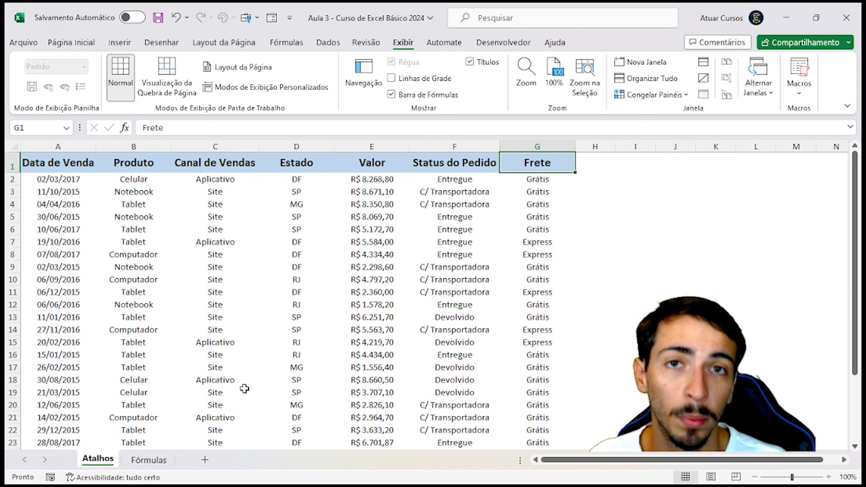
key(ctrl+Left)
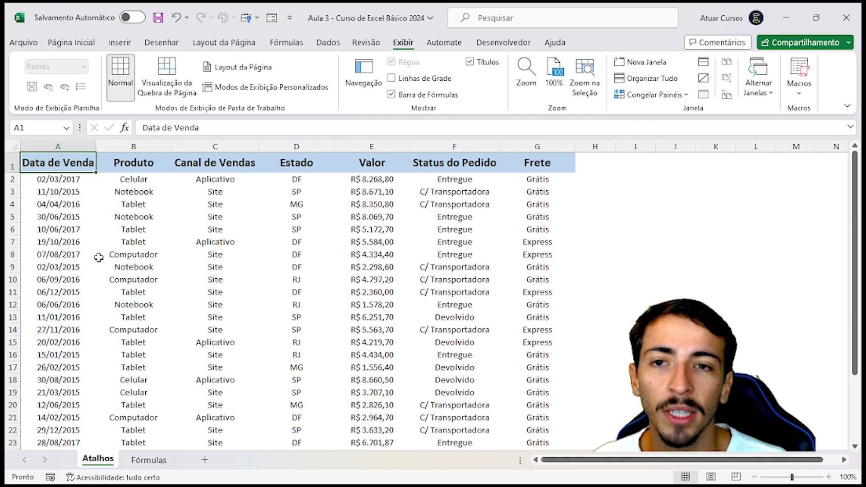
- Select the header cells from Data de Venda in A1 through Frete in G1 in one sweep
click(108, 221)
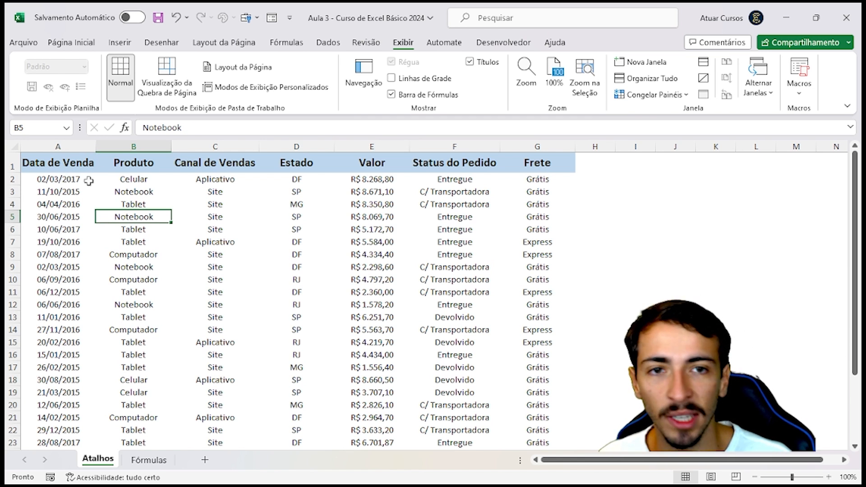
click(52, 163)
drag(52, 163, 555, 166)
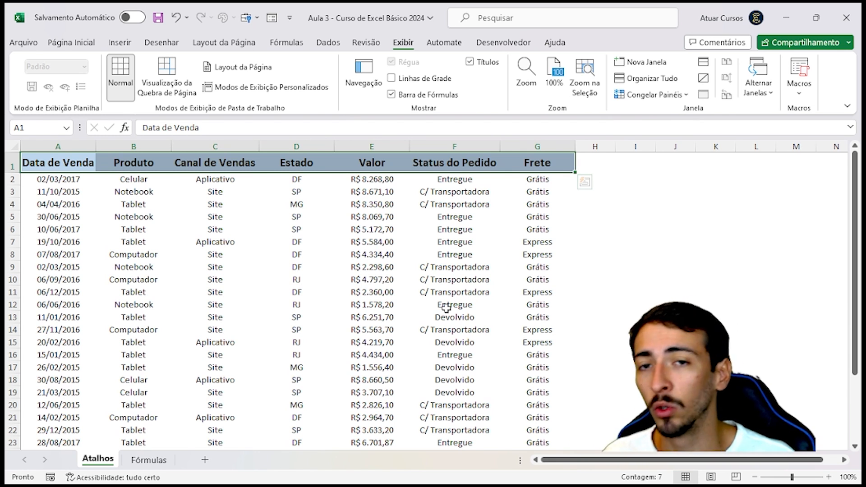
- Reduce the selection to A1 and extend it one cell at a time across the headers to G1
key(Left)
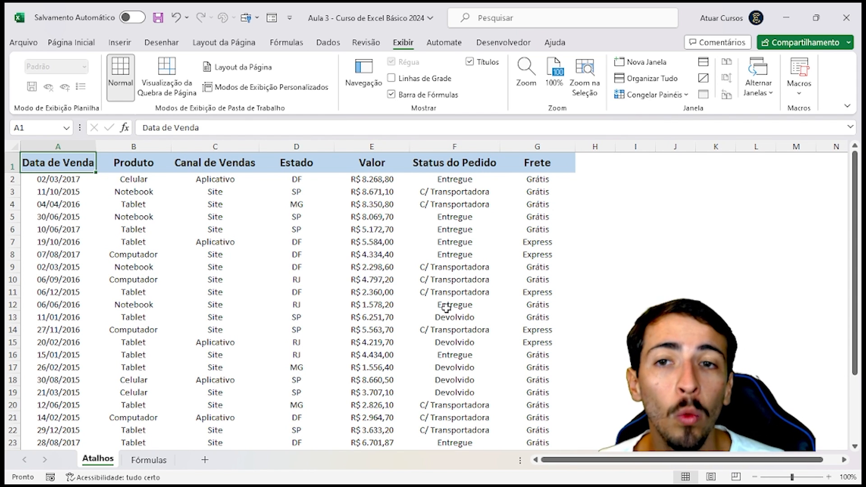
key(shift+Right)
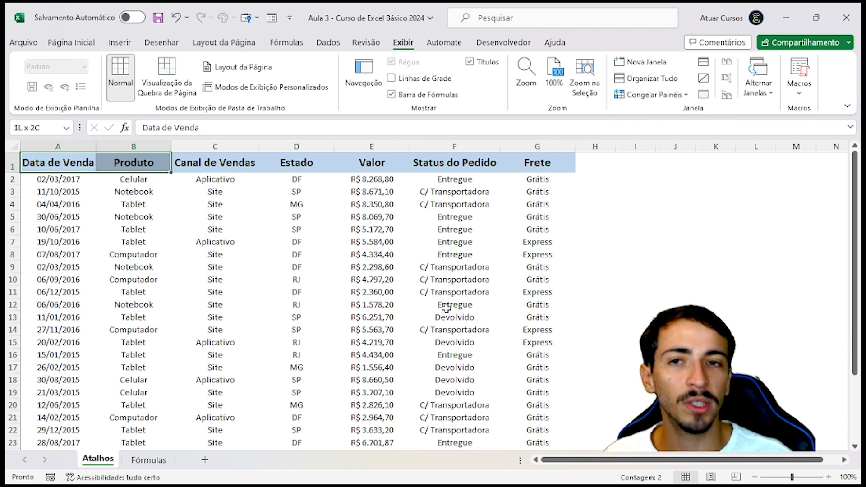
key(shift+Right)
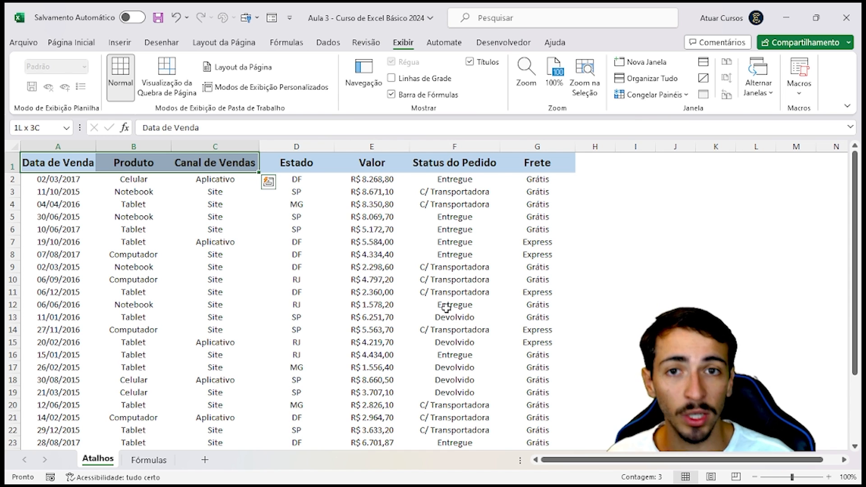
key(shift+Right)
key(shift+Right)
key(shift+Right)
key(shift+Right)
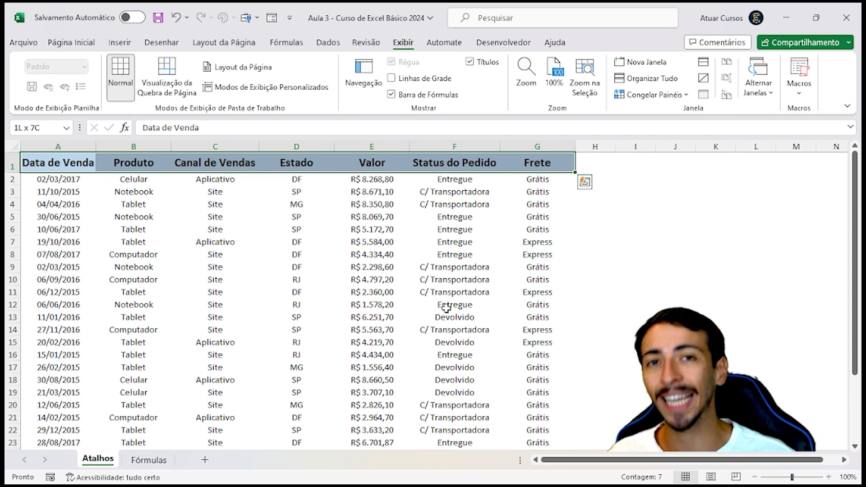
- Move the active cell to B3 and extend the selection down the Produto column to B14
key(Left)
key(Down)
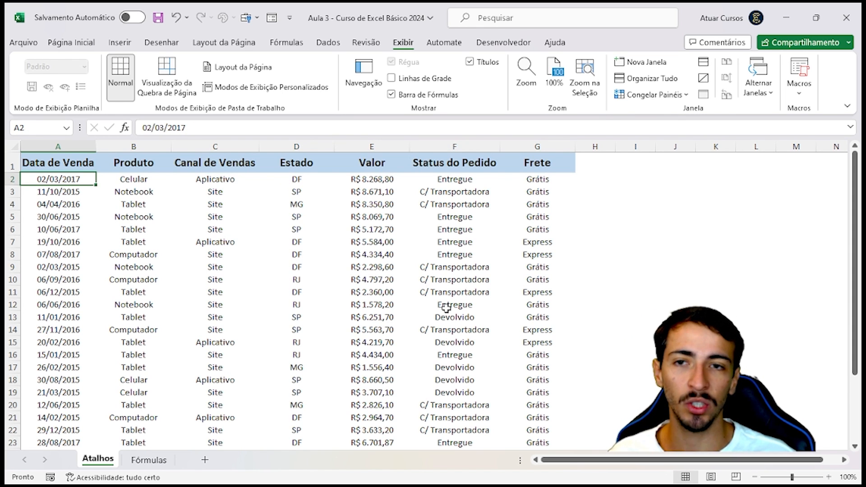
key(Down)
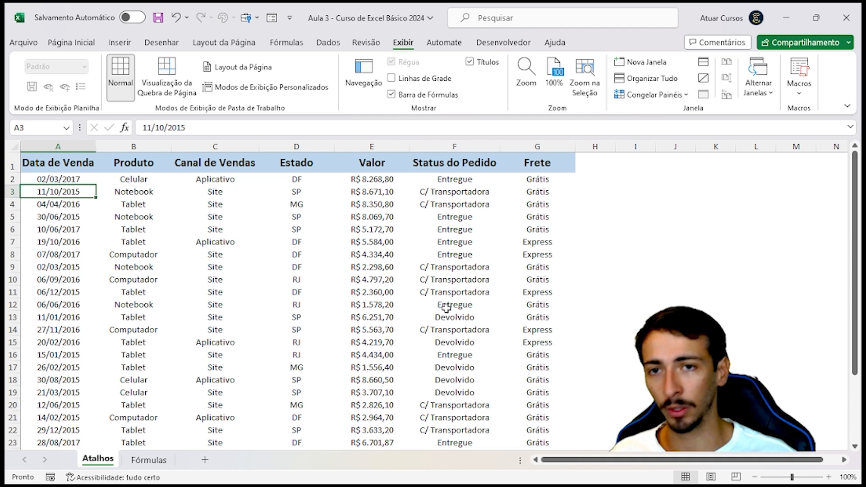
key(Right)
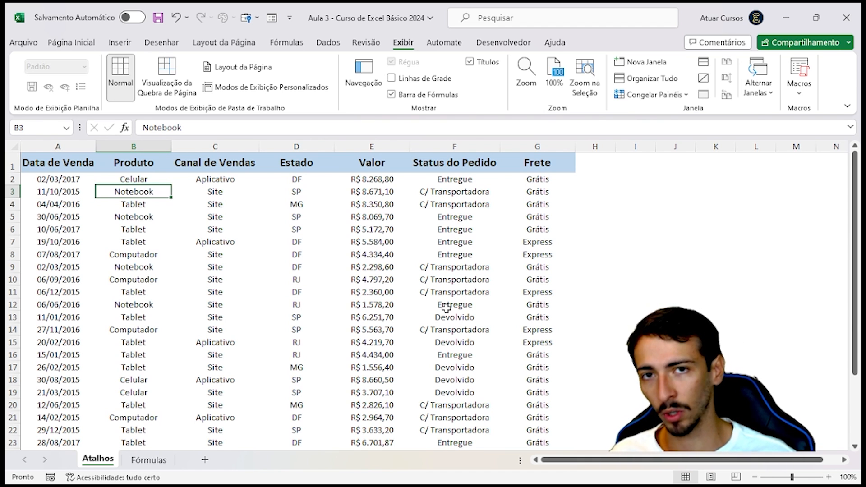
key(shift+Down)
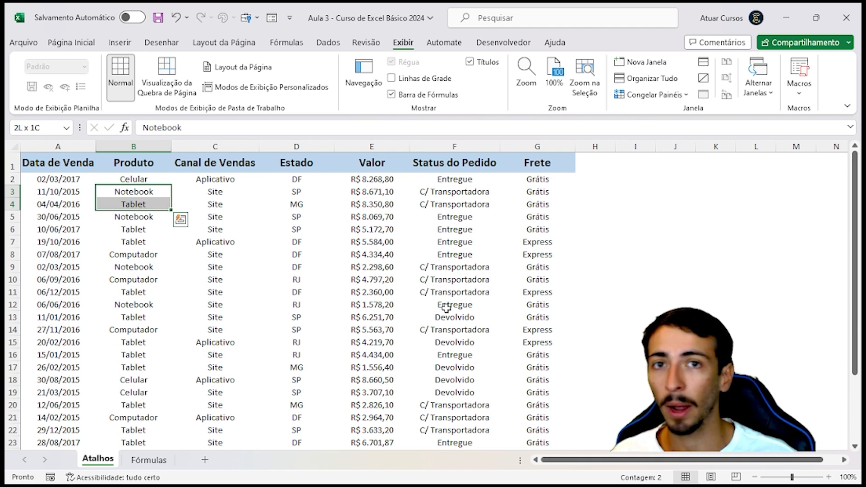
key(shift+Down)
key(shift+Down)
key(shift+Down)
key(shift+Down)
key(shift+Down)
key(shift+Down)
key(shift+Down)
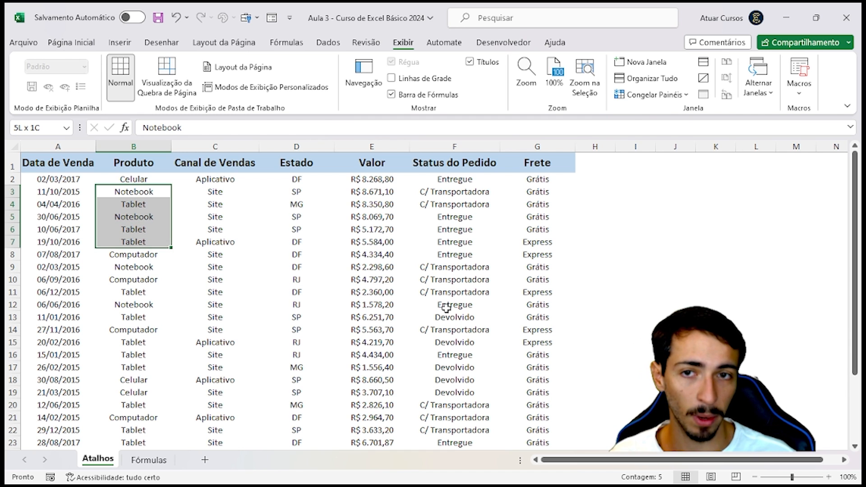
key(shift+Down)
key(shift+Down)
key(shift+Down)
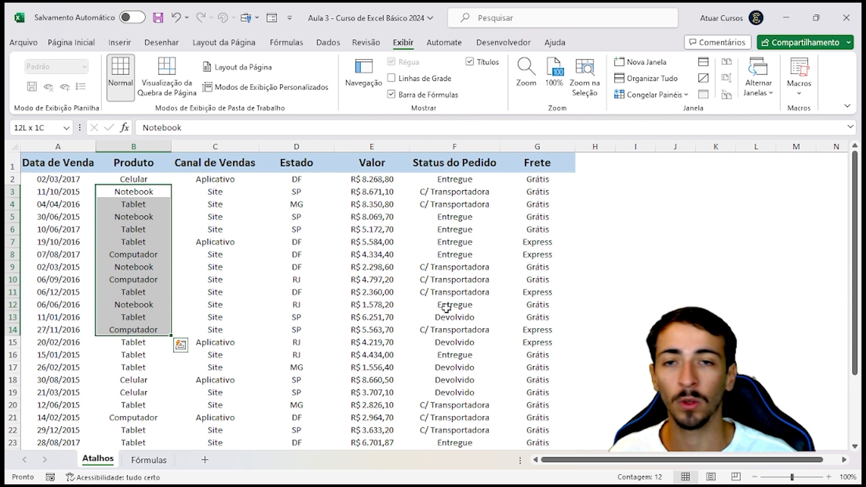
- Return to A1 and extend the selection across the headers to Valor in E1
key(Up)
key(Left)
key(Up)
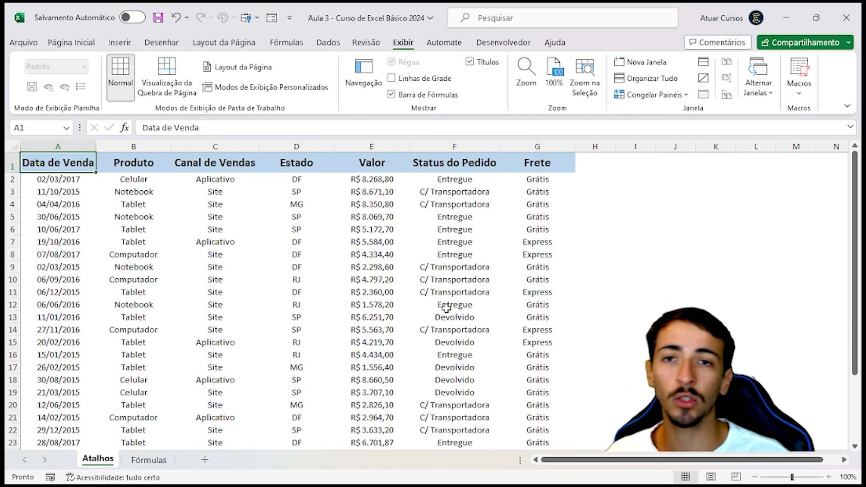
key(shift+Right)
key(shift+Right)
key(shift+Right)
key(shift+Right)
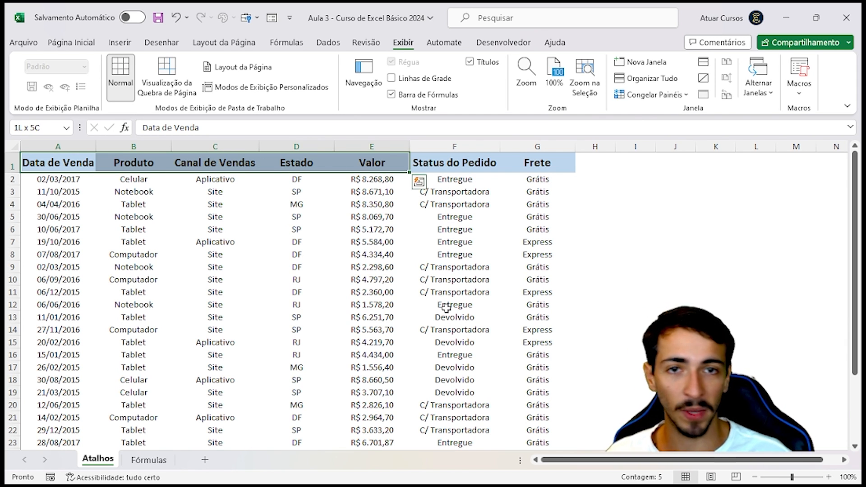
- Shrink the header selection back to A1, extend it again to Estado in D1, and reduce it to A1
key(shift+Left)
key(shift+Left)
key(shift+Left)
key(shift+Left)
key(shift+Right)
key(shift+Right)
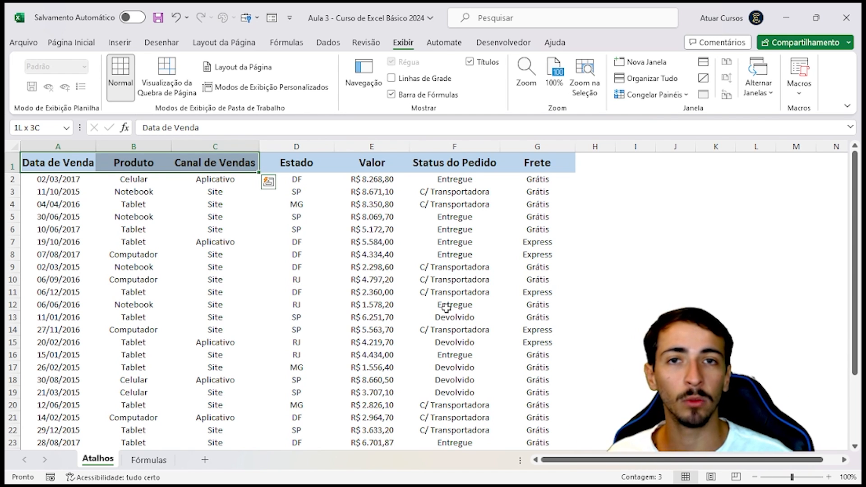
key(shift+Right)
key(shift+Left)
key(shift+Left)
key(shift+Left)
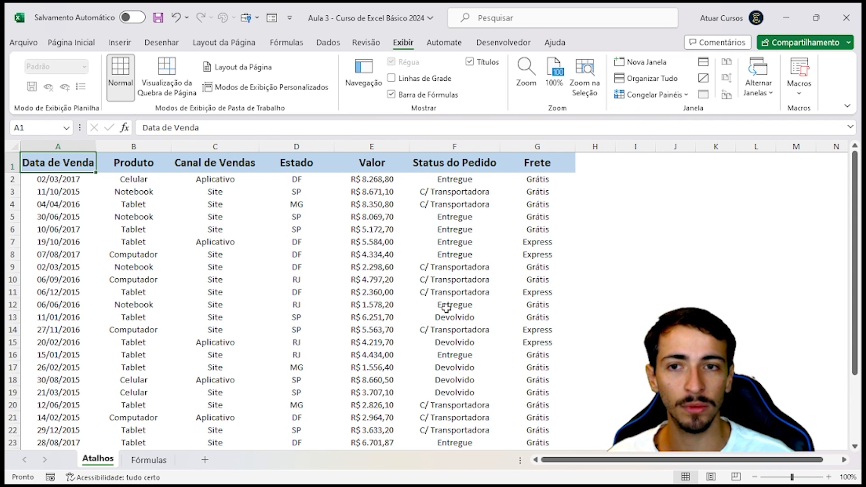
- Select the whole Data de Venda data block A1:A30 at once, and return to A1
key(ctrl+shift+Down)
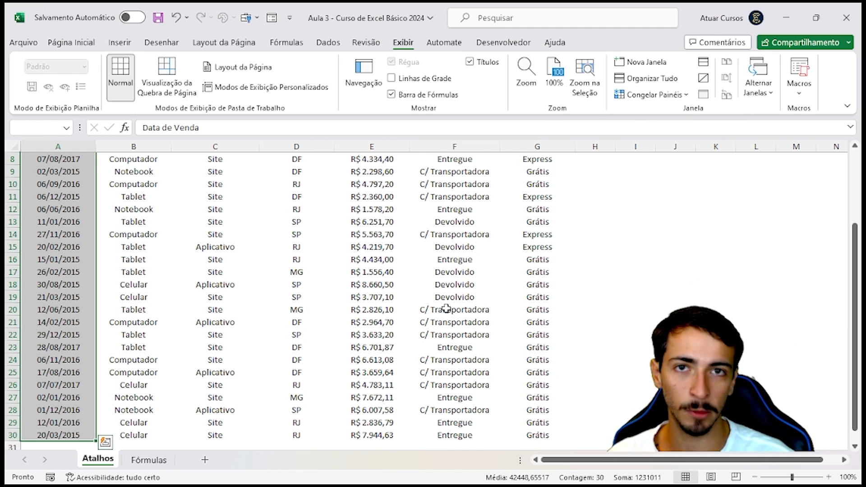
key(ctrl+Home)
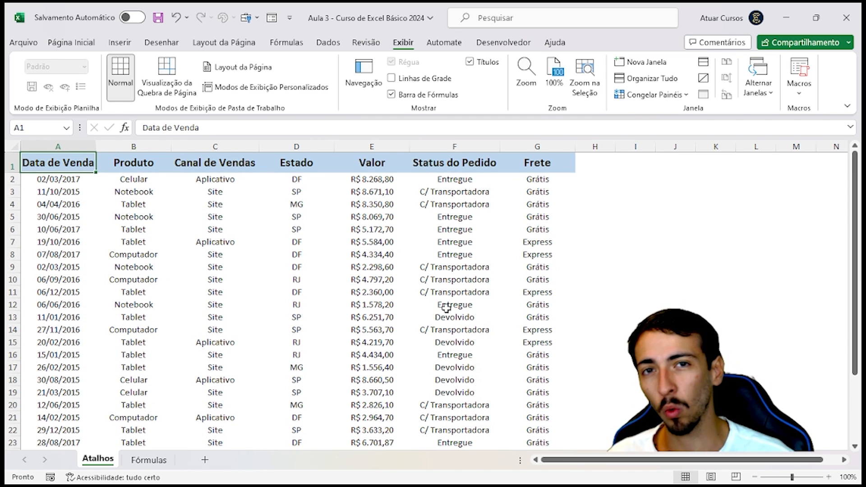
- Jump to the last record in A30 and move back up column A one row at a time to A1
key(ctrl+Down)
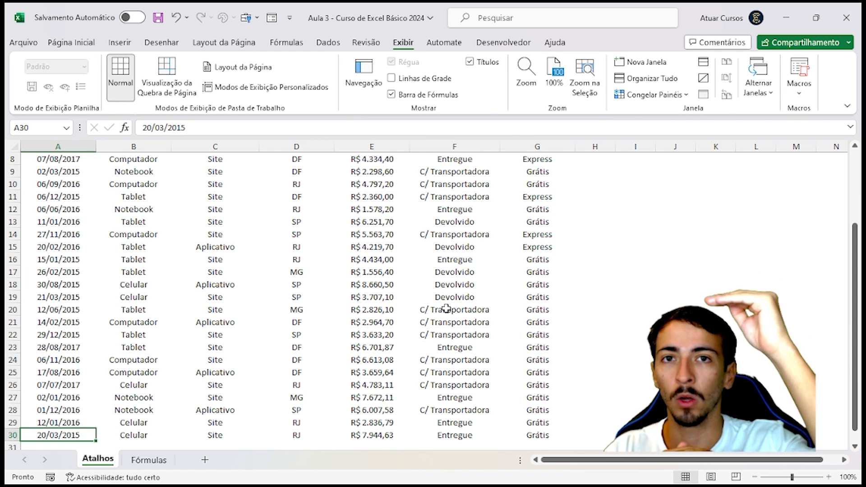
key(Up)
key(Up)
key(Up)
key(Up)
key(Up)
key(Up)
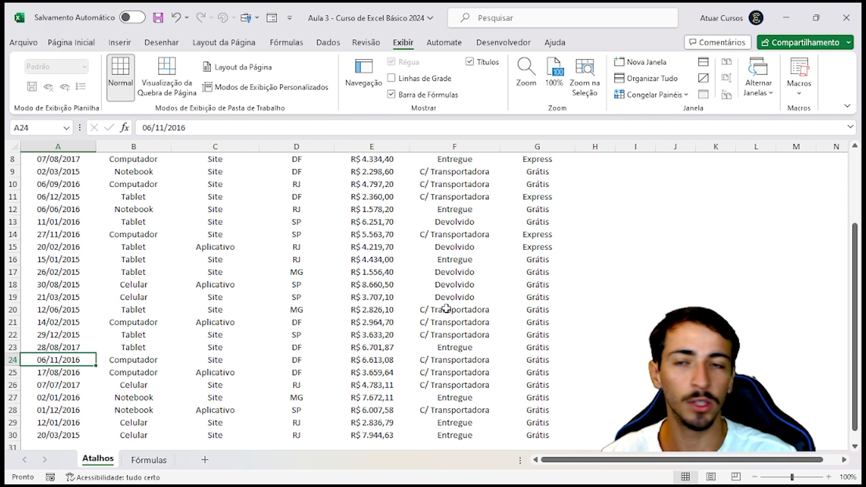
key(Up)
key(Up)
key(Up)
key(Up)
key(Up)
key(Up)
key(Up)
key(Up)
key(Up)
key(Up)
key(Up)
key(Up)
key(Up)
key(Up)
key(Up)
key(Up)
key(Up)
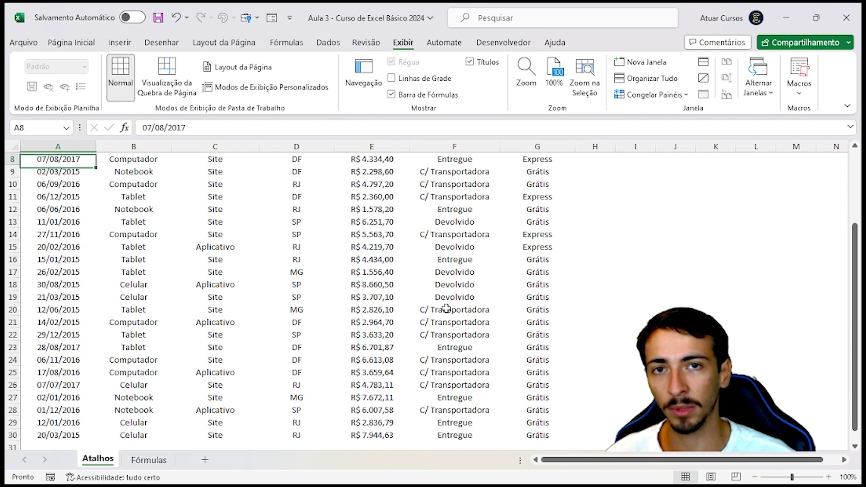
key(Up)
key(Up)
key(Up)
key(Up)
key(Up)
key(Up)
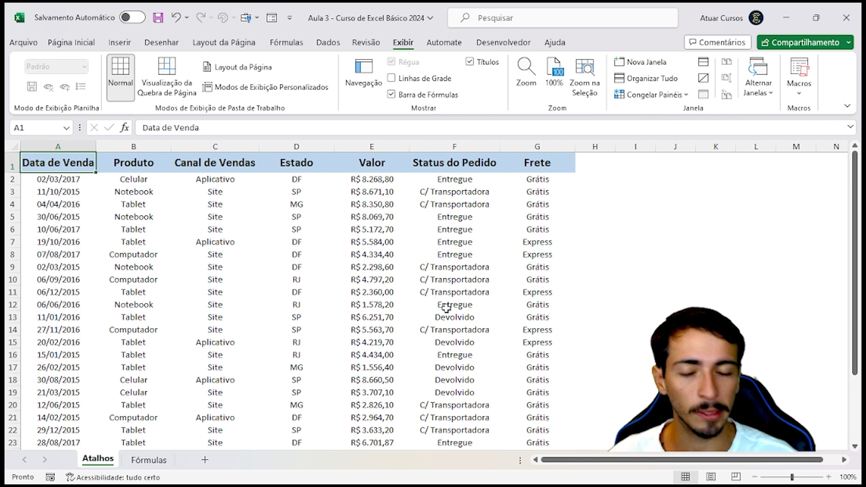
- Move the active cell to B3 and select the entire Produto column B
key(Right)
key(Down)
key(Down)
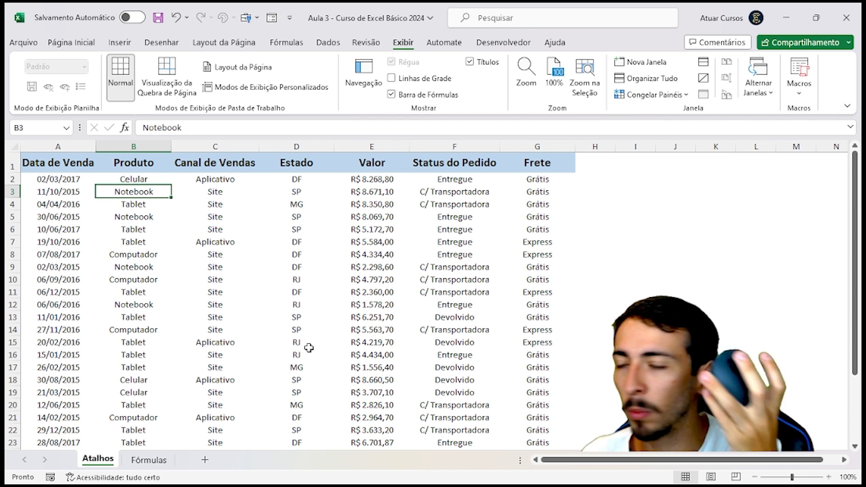
click(135, 145)
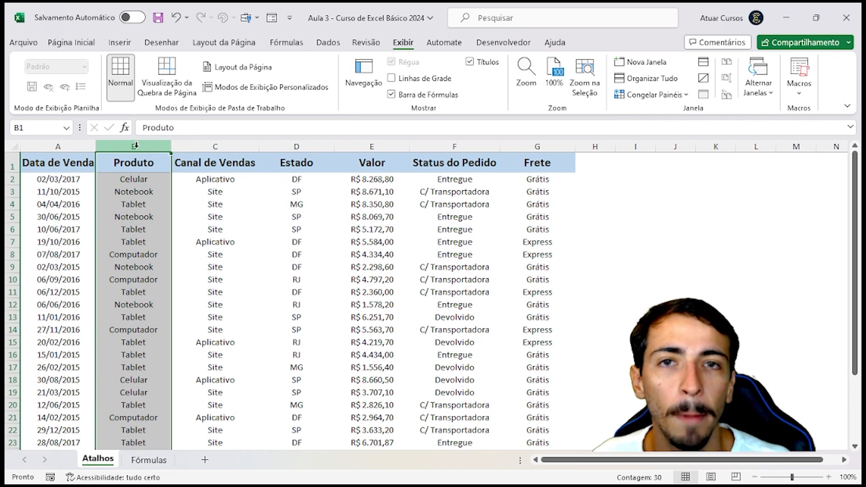
- Select the entire Canal de Vendas, Estado and Valor columns one after another, and finish on cell E6
click(226, 145)
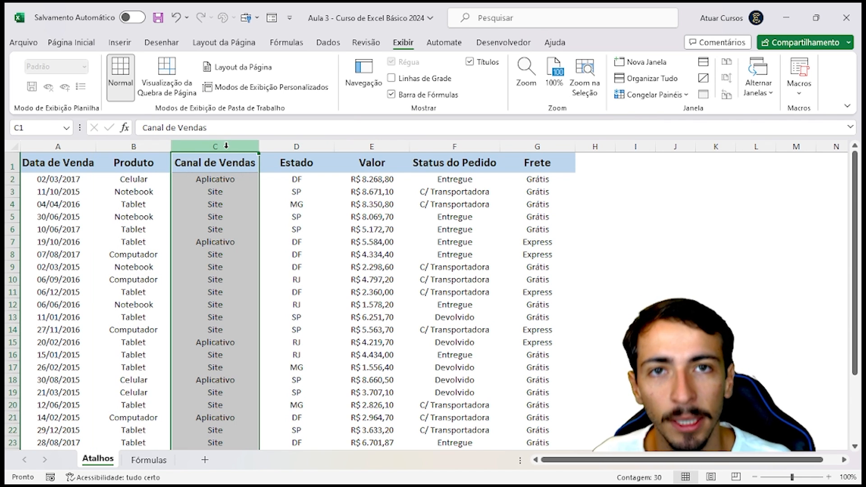
click(279, 147)
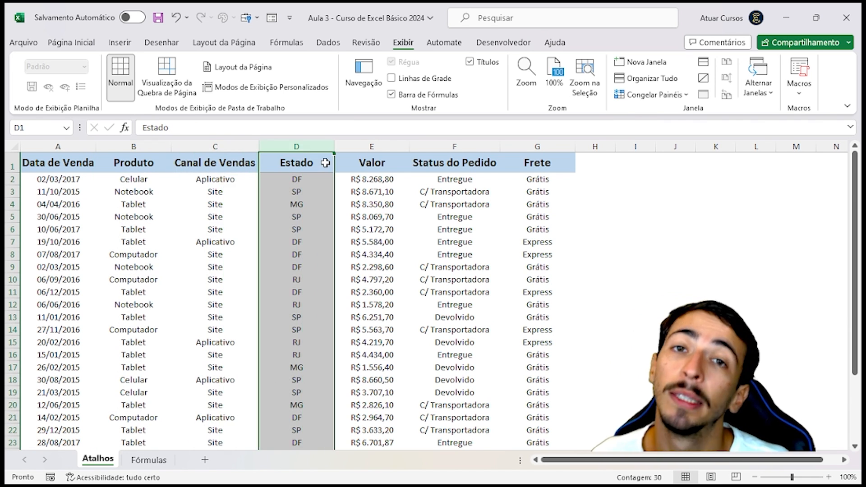
click(361, 144)
click(378, 230)
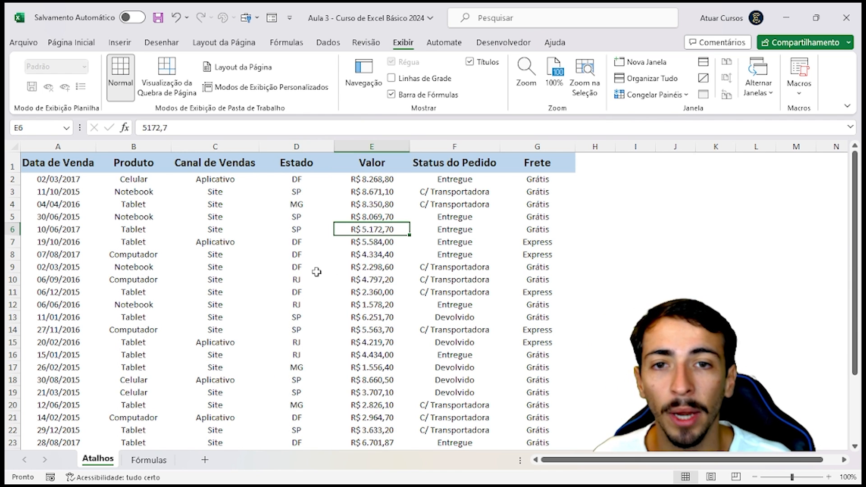
- Select the entire Estado column starting from cell D6, and the entire Valor column starting from cell E6
key(Left)
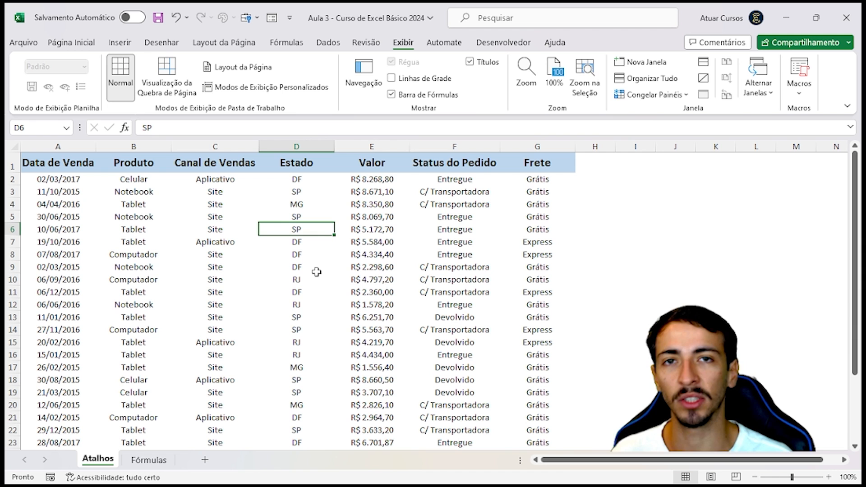
key(Left)
key(Right)
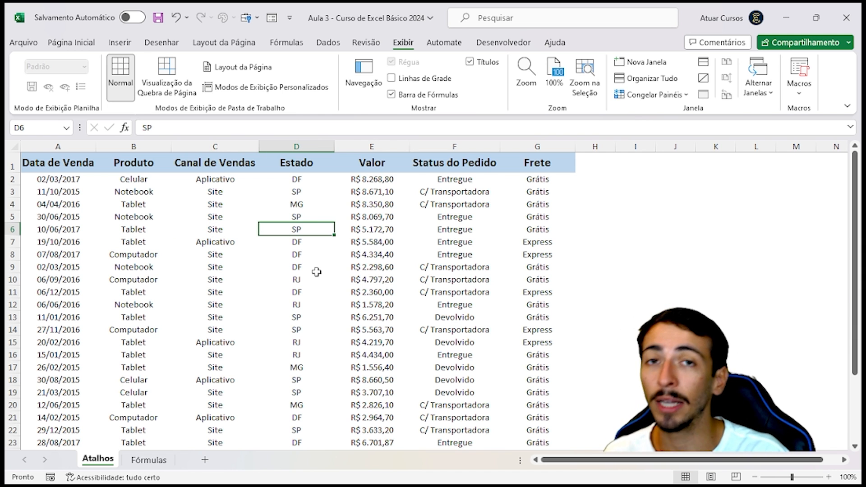
key(ctrl+space)
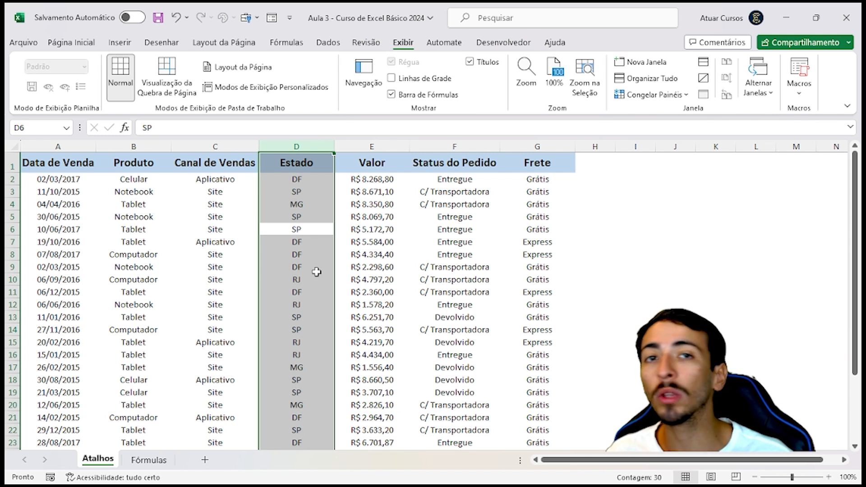
key(Right)
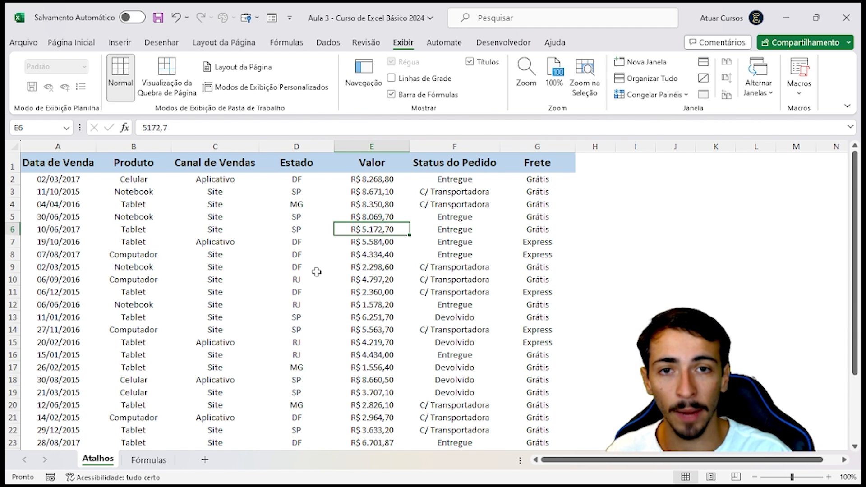
key(ctrl+space)
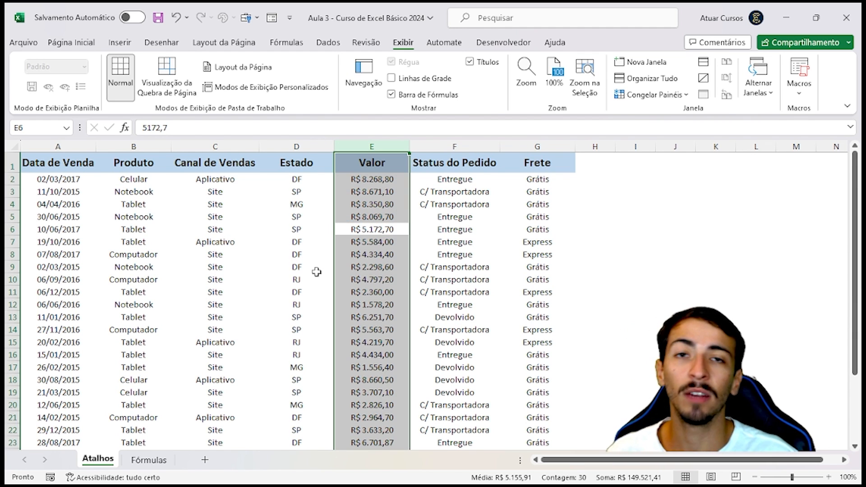
key(Left)
key(Left)
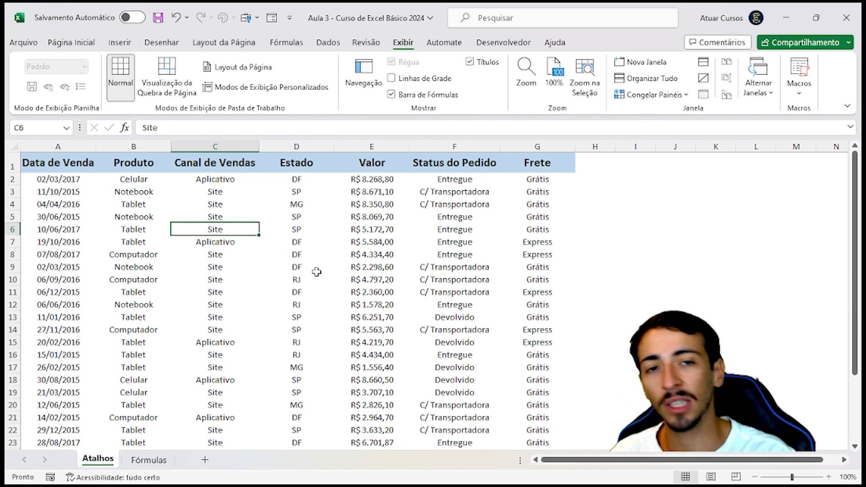
key(Left)
key(Left)
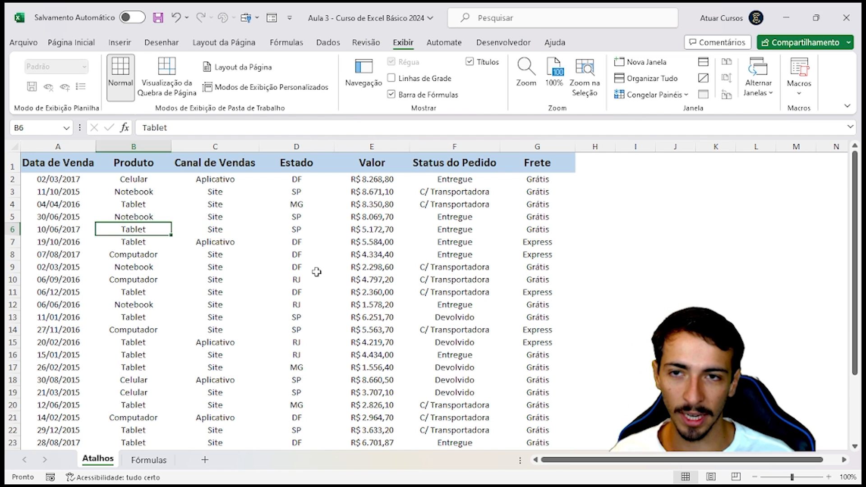
key(Right)
key(Right)
key(Right)
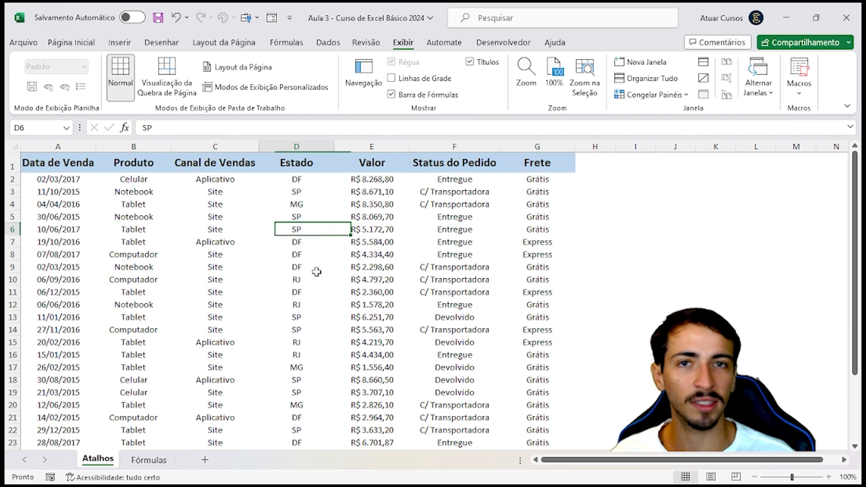
key(Left)
key(Left)
key(Right)
key(Right)
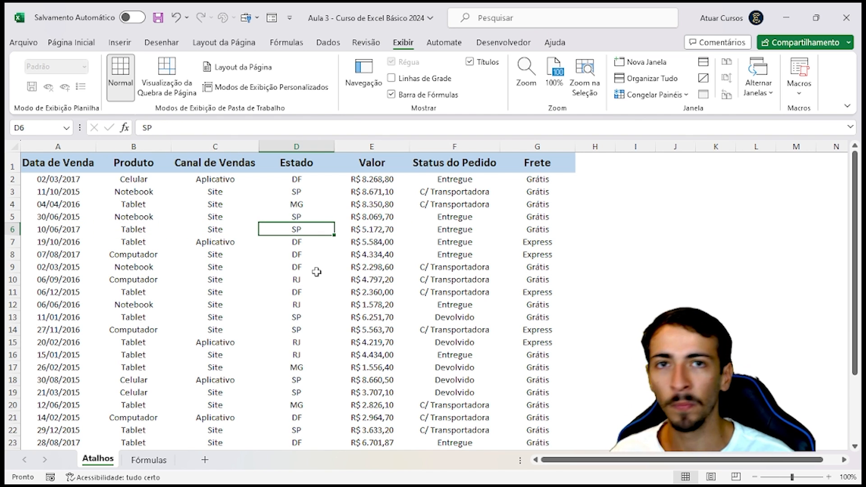
- Move the active cell to A6, select the whole of row 6, and release the selection to B6
key(Left)
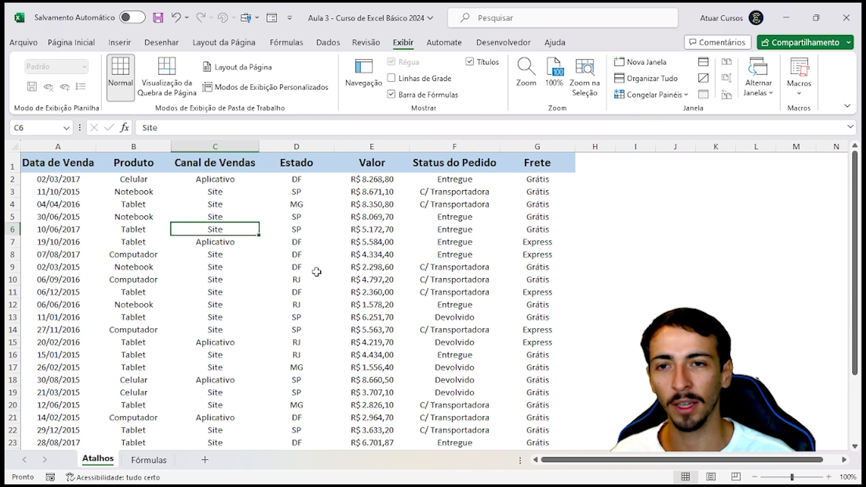
key(Left)
key(Left)
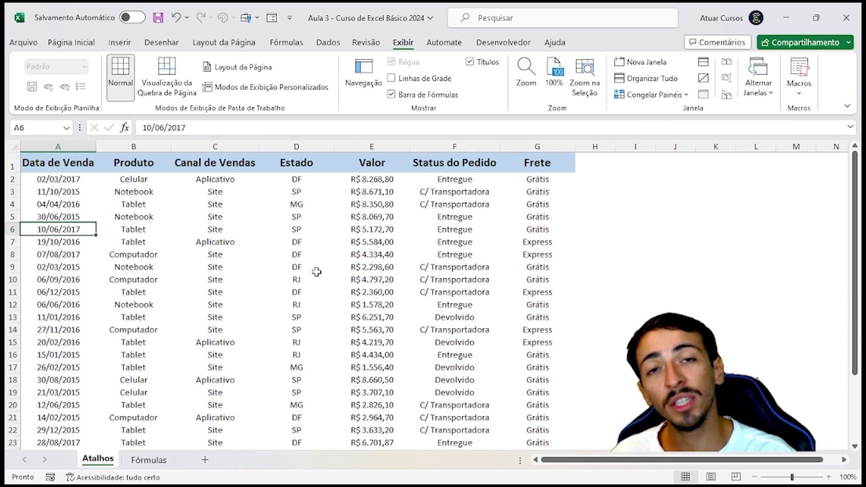
key(shift+space)
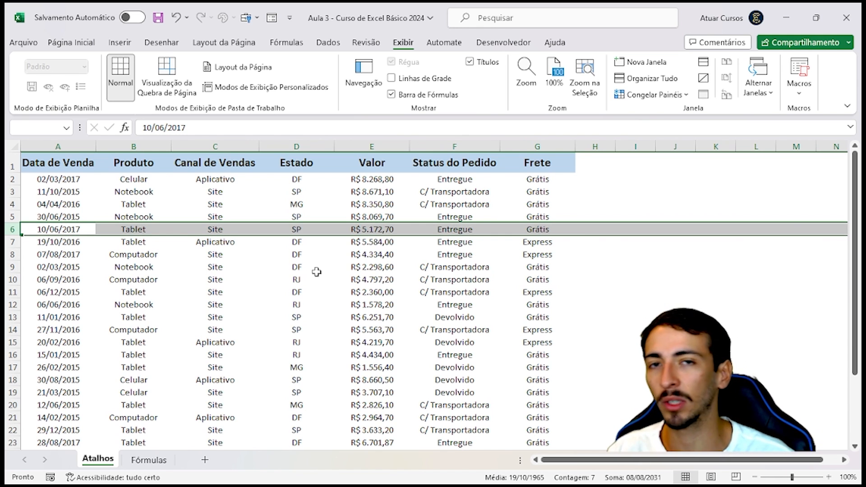
key(Right)
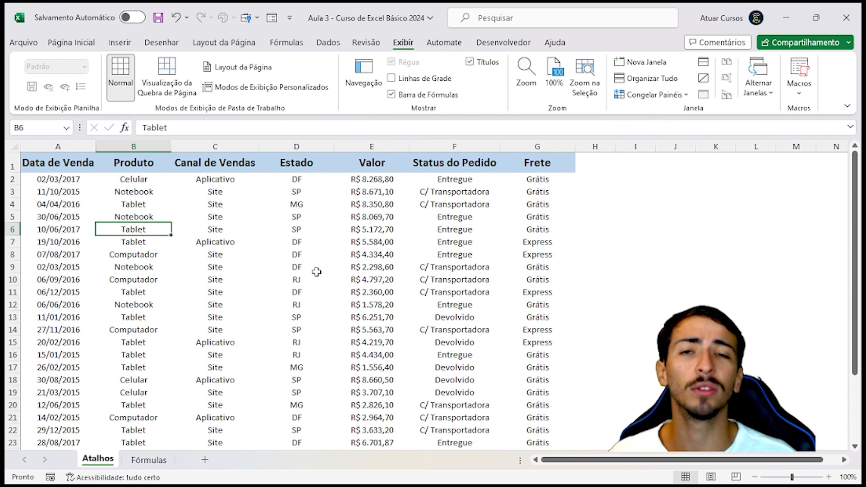
- From cell D8, switch to the Fórmulas sheet, return to Atalhos, and switch to Fórmulas again
click(314, 267)
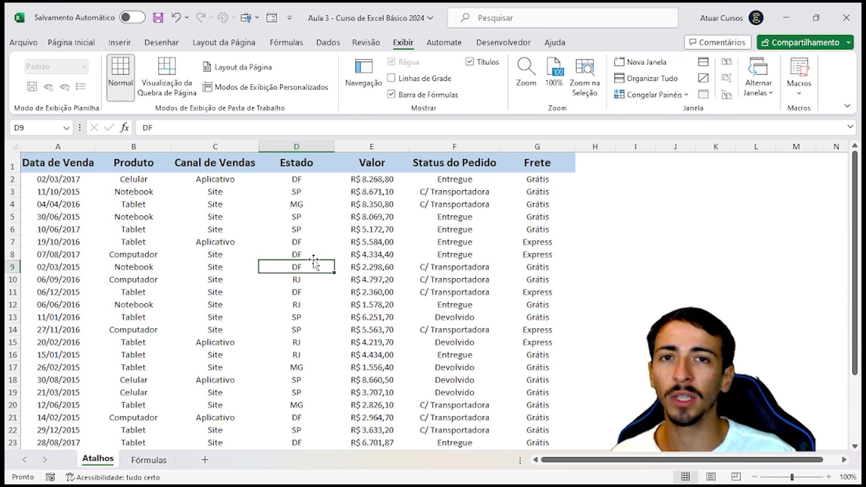
click(306, 253)
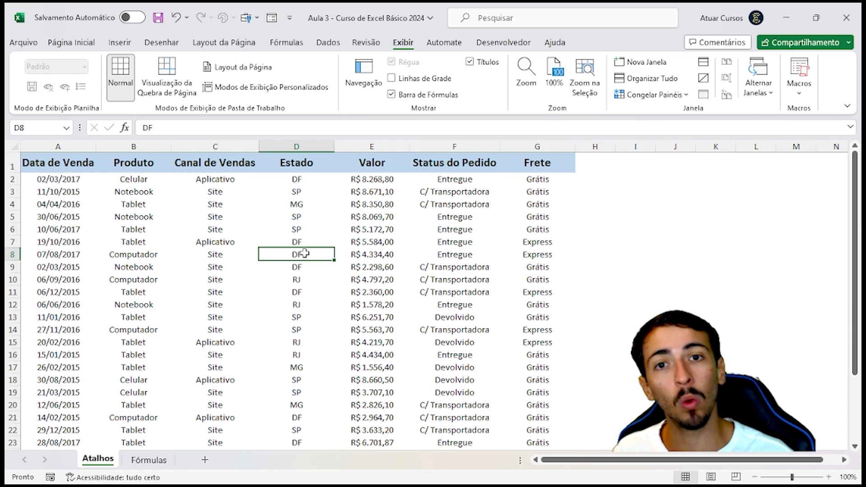
key(ctrl+Page_Down)
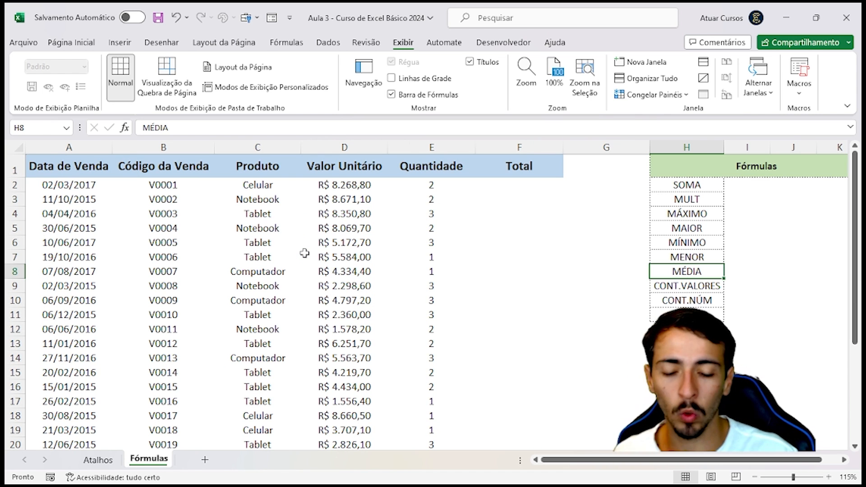
key(ctrl+Page_Up)
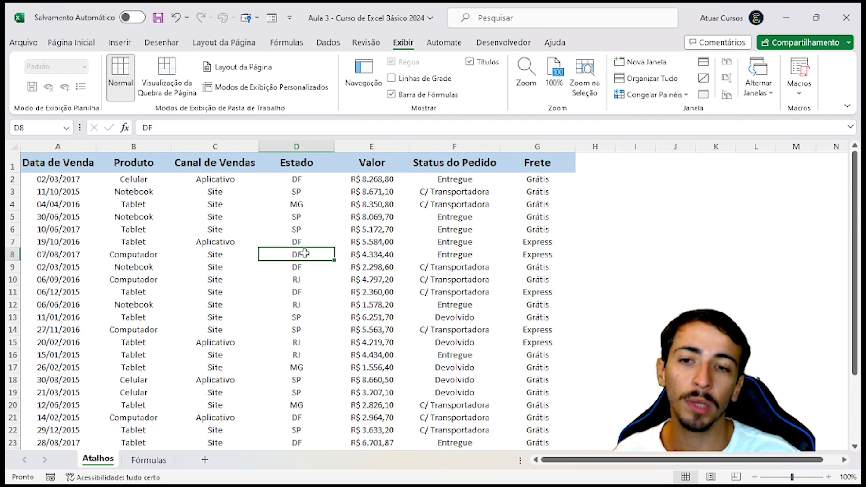
key(ctrl+Page_Down)
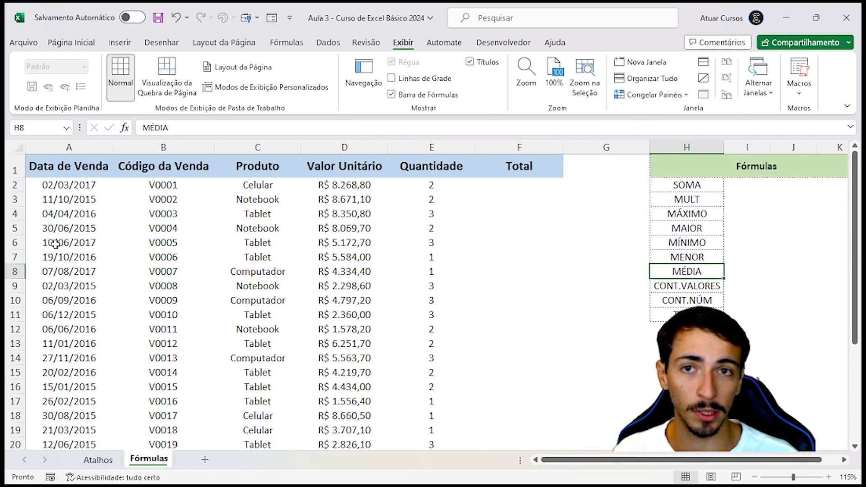
- Review the Data de Venda, Código da Venda and Produto columns by selecting each, and go through product cells C2 to C4
click(69, 145)
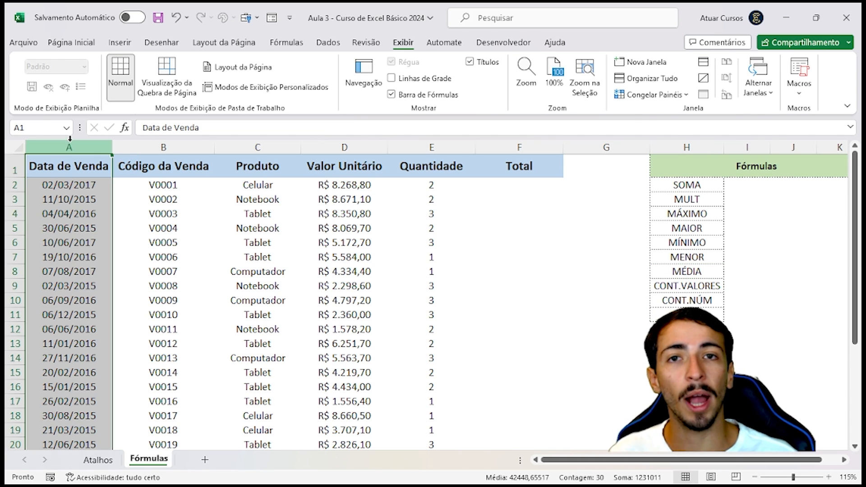
click(139, 145)
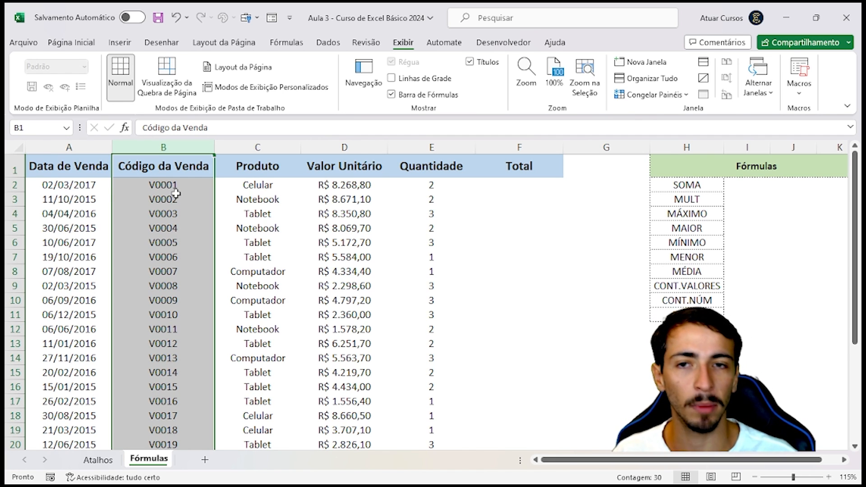
click(263, 144)
click(266, 185)
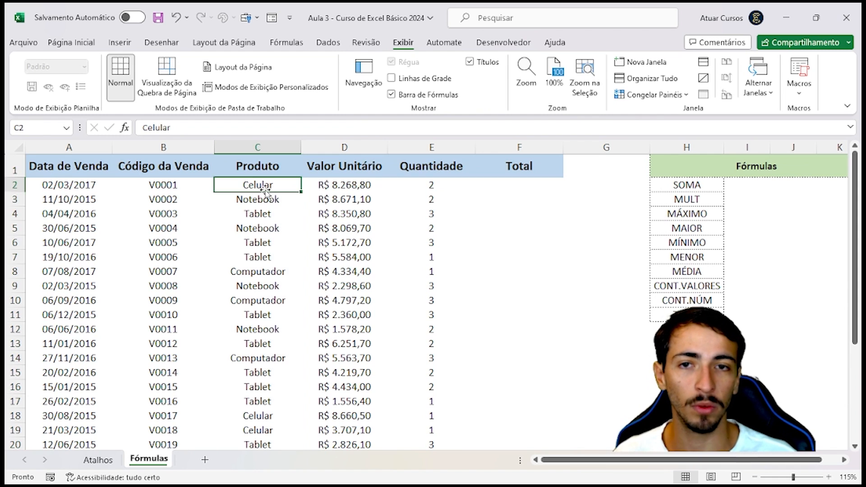
click(270, 199)
click(273, 212)
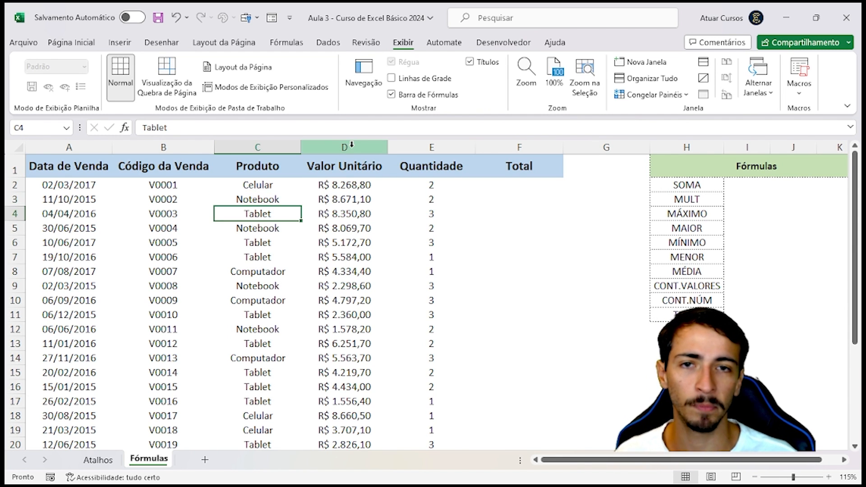
- Review the Valor Unitário column and match the first product in C2 with its unit price in D2, ending on D3
click(351, 145)
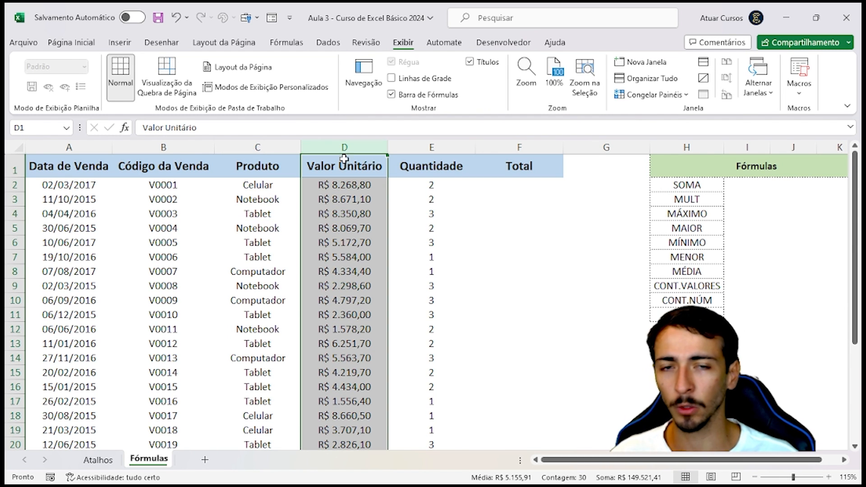
click(338, 188)
click(263, 189)
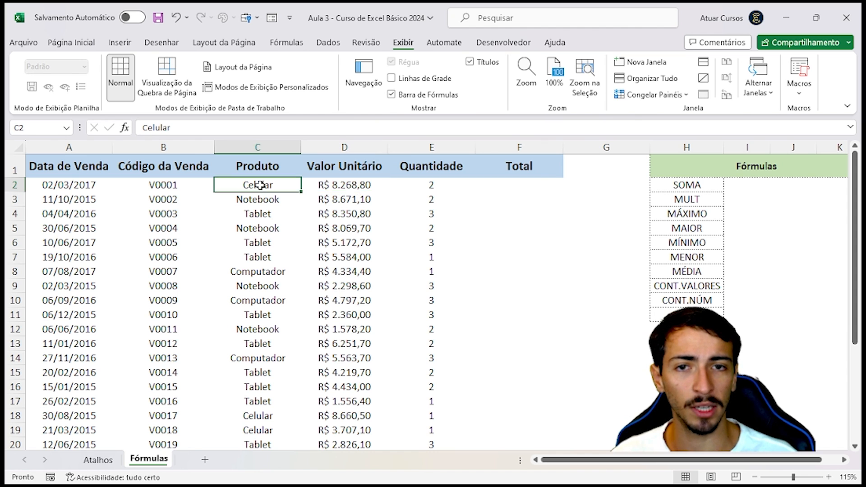
click(345, 186)
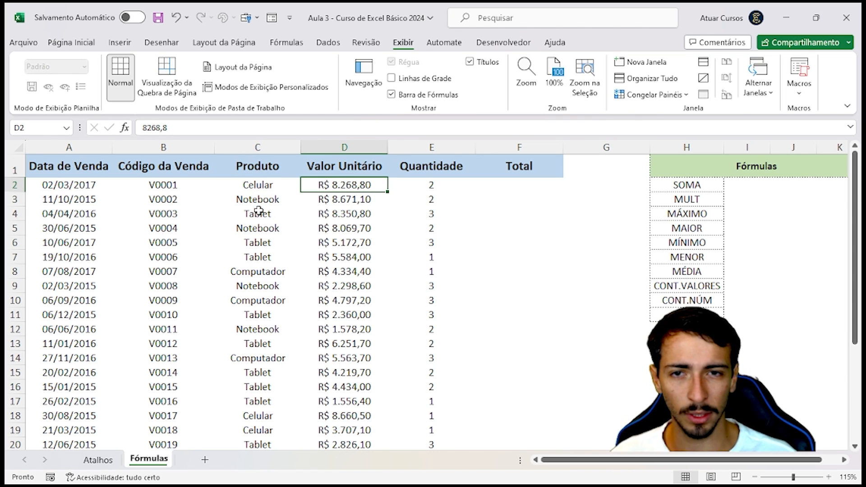
click(353, 203)
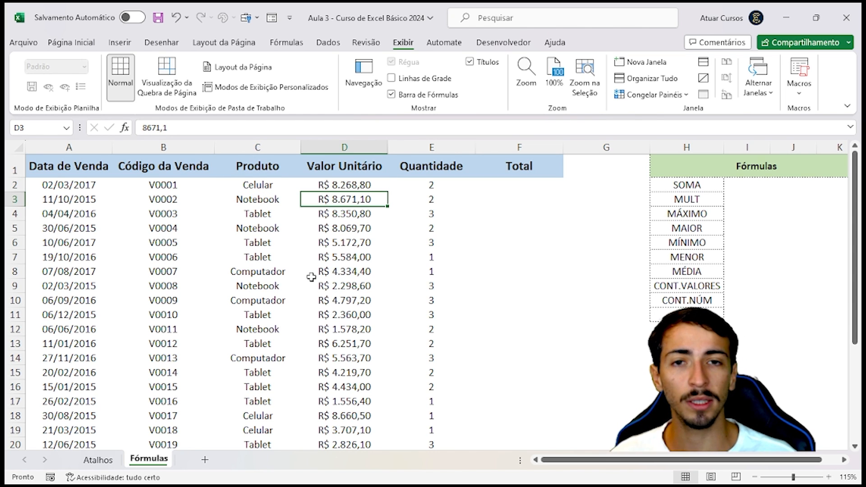
- Review the Quantidade column and the first sale's cells from B2 to E2, ending on D2
click(433, 148)
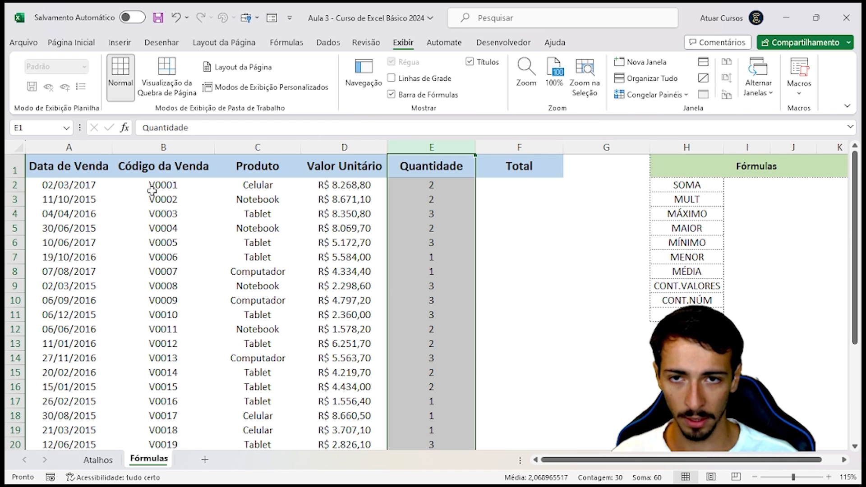
drag(155, 186, 420, 184)
click(355, 181)
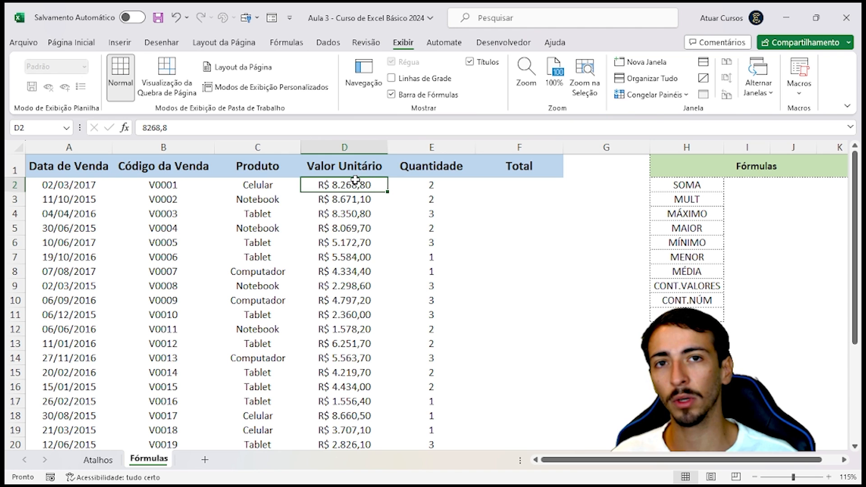
- Select the empty Total cell F2, go over the unit price in D2 and quantity in E2, and return to F2
click(522, 188)
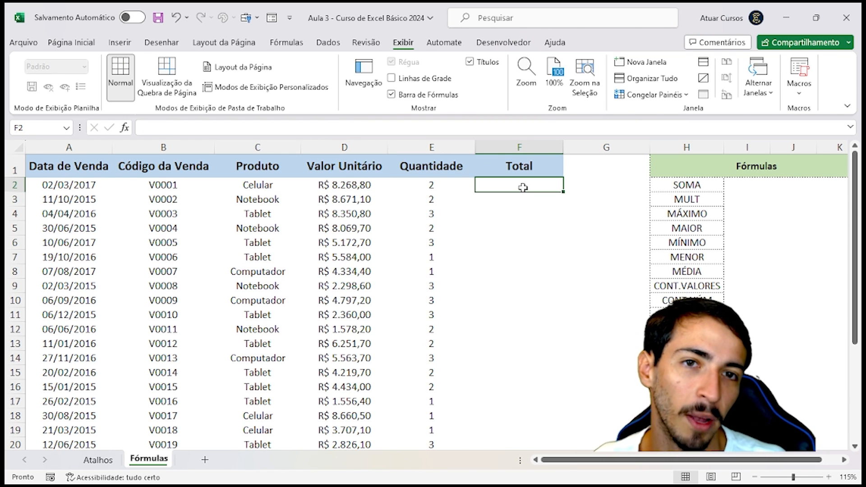
key(Left)
key(Left)
key(Right)
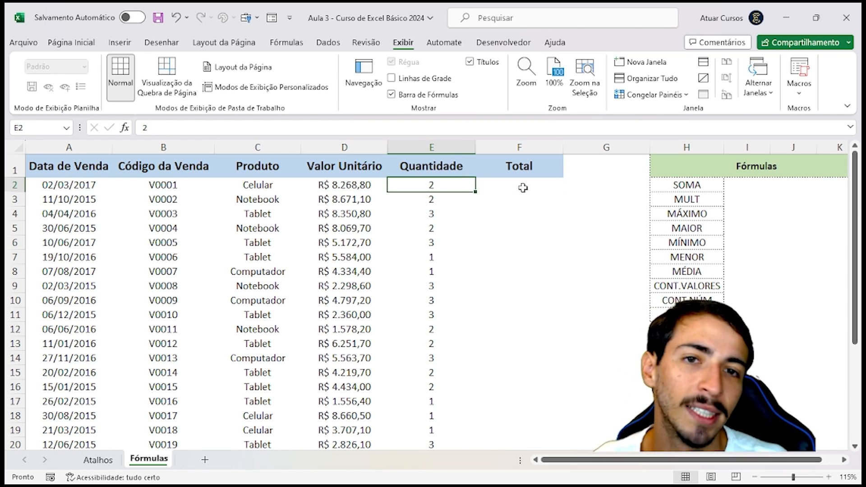
key(Right)
key(Left)
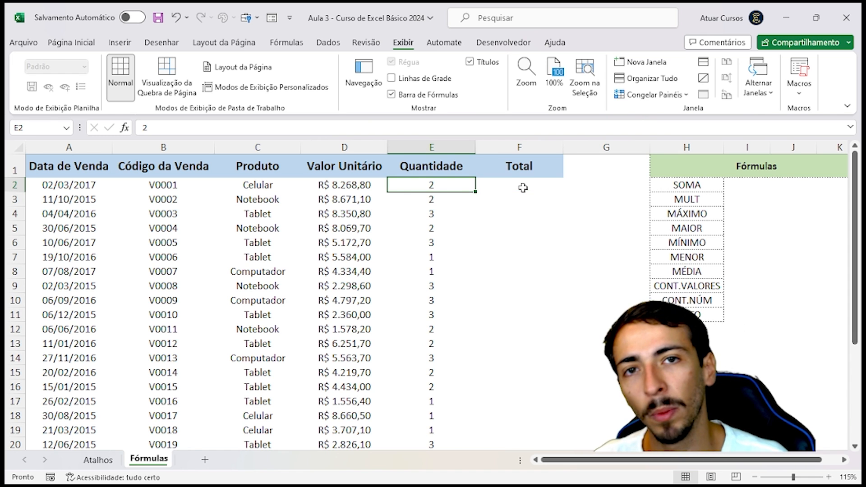
key(Left)
key(Right)
key(Right)
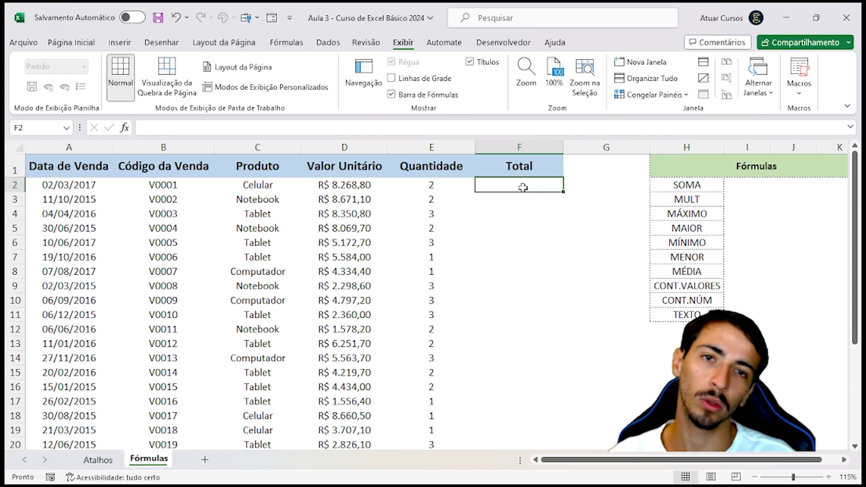
- Go back over the first sale's quantity in E2 and unit price in D2, returning to the Total cell
key(Left)
key(Left)
key(Right)
key(Right)
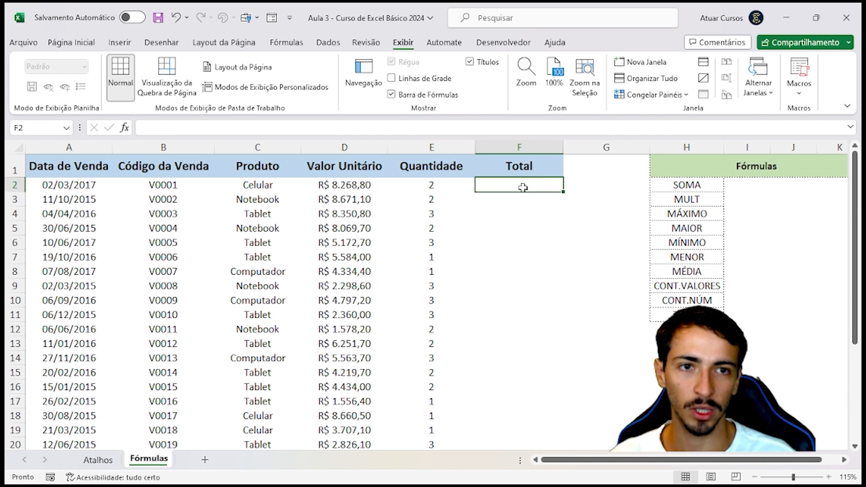
- Go through the function names listed under Fórmulas in column H, starting from and returning to SOMA in H2
key(Right)
key(Right)
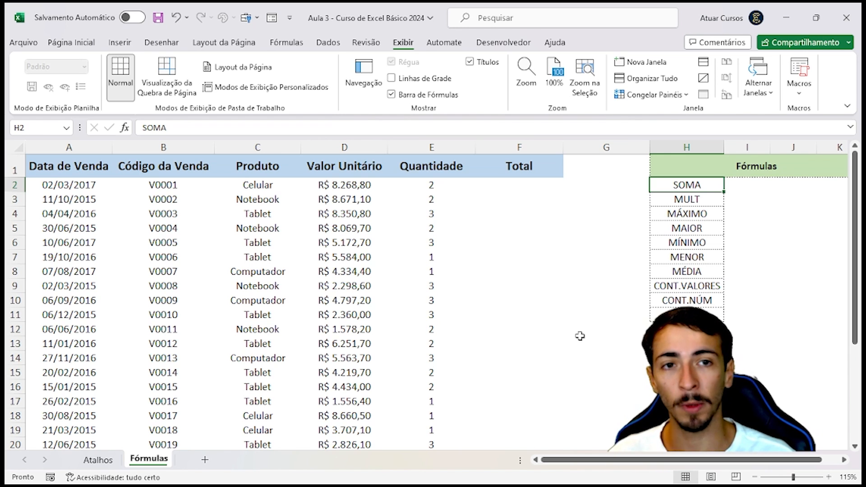
key(Down)
key(Down)
key(Down)
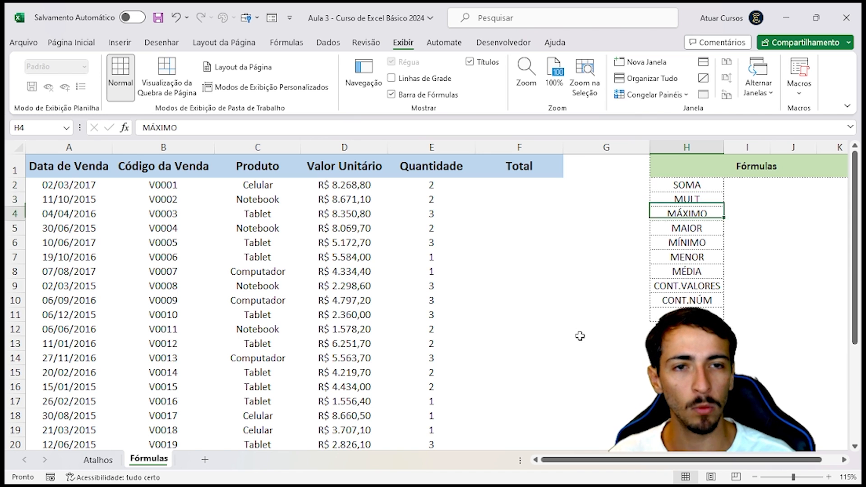
key(Down)
key(Up)
key(Up)
key(Up)
key(Up)
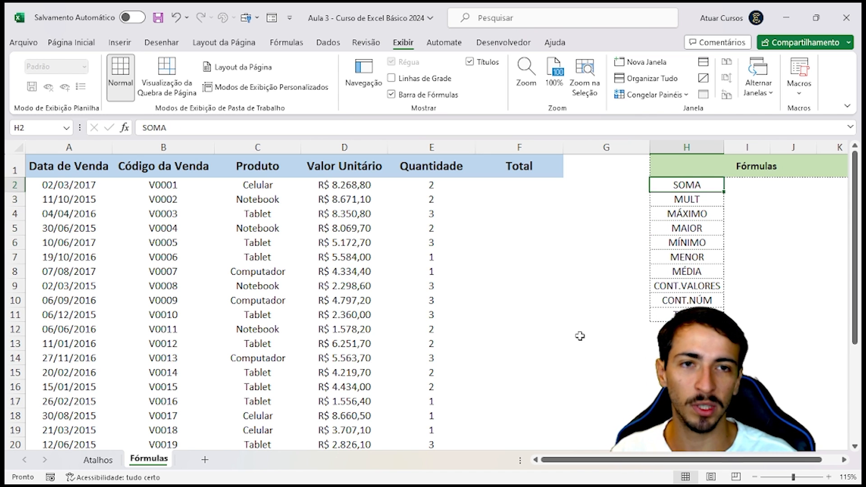
- Enlarge the sheet to 160% and select the empty result cell I2 beside the SOMA label
key(Right)
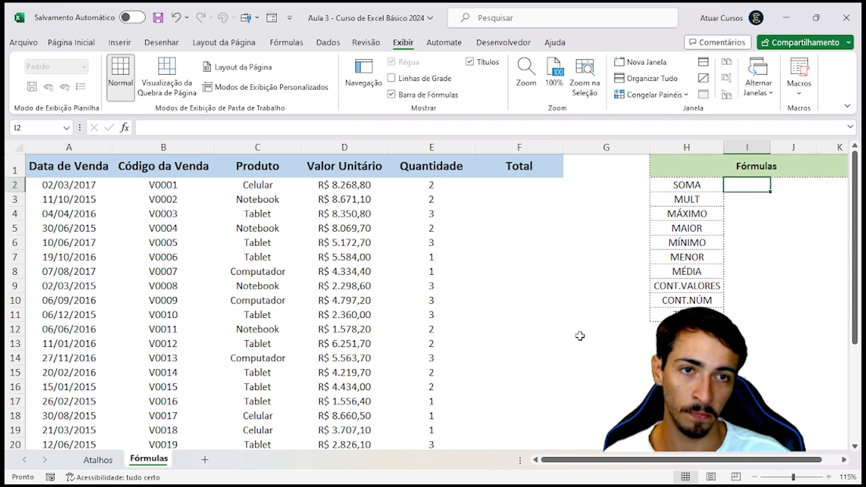
scroll(604, 356, up, 3)
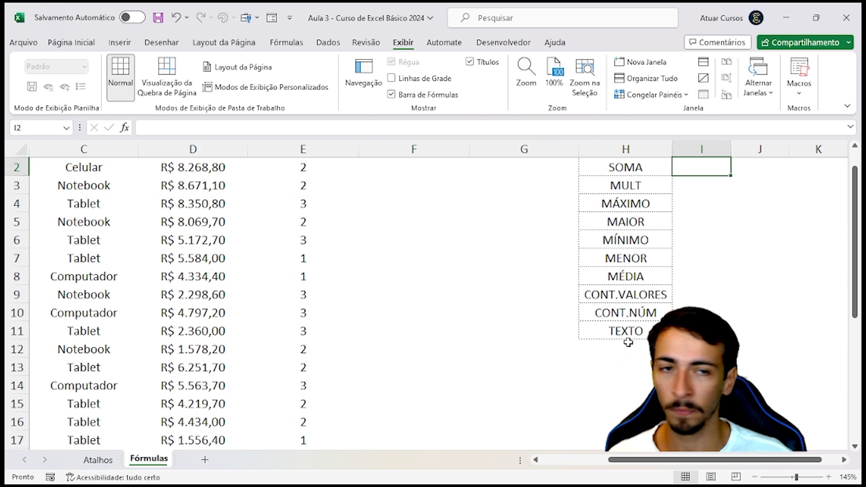
scroll(628, 343, up, 1)
key(Left)
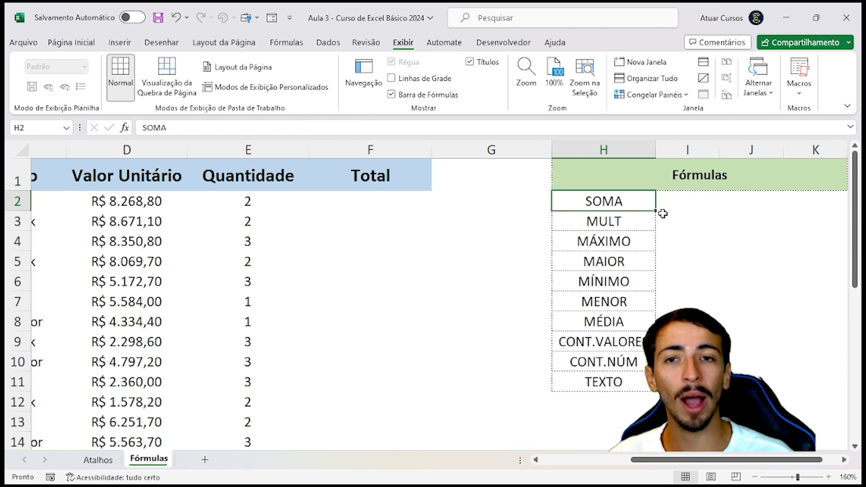
key(Right)
key(Left)
key(Right)
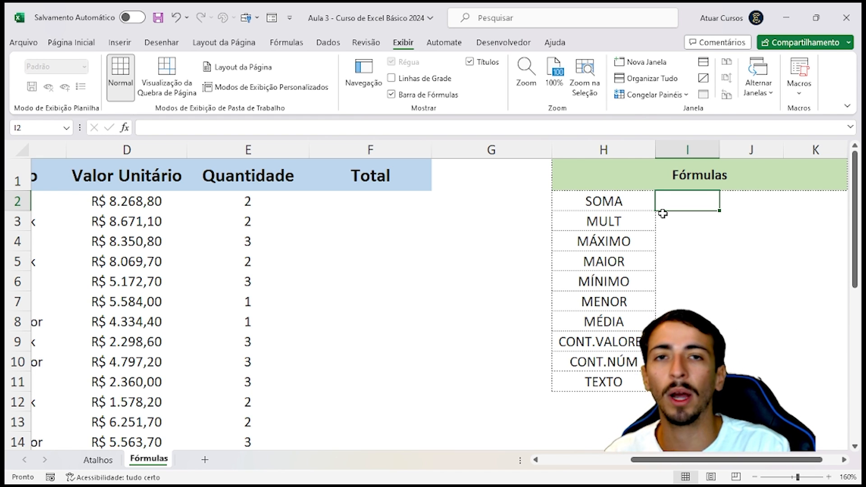
- Start a formula in I2 with the SOMA function, looking over the SOMAQUAD and SOMARPRODUTO suggestions before accepting SOMA
text(=)
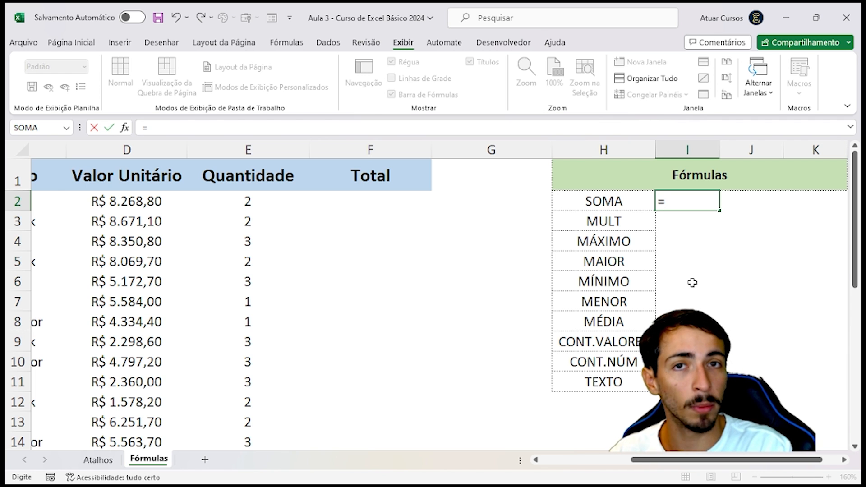
text(soma)
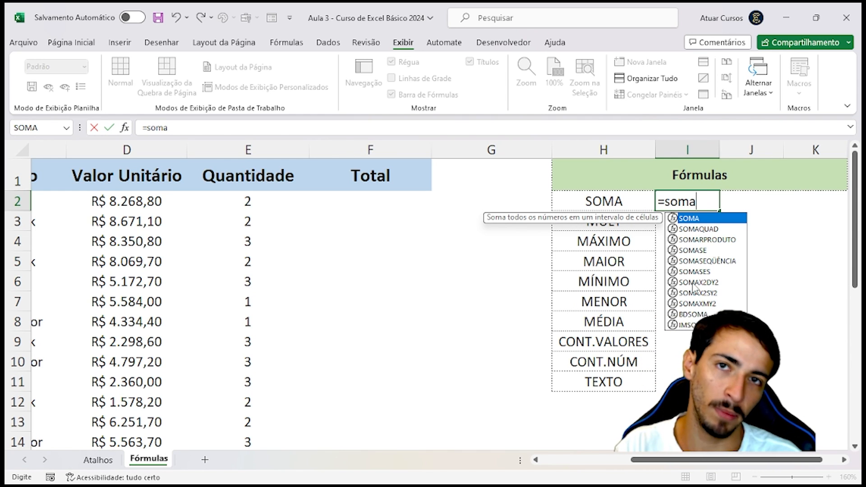
key(Down)
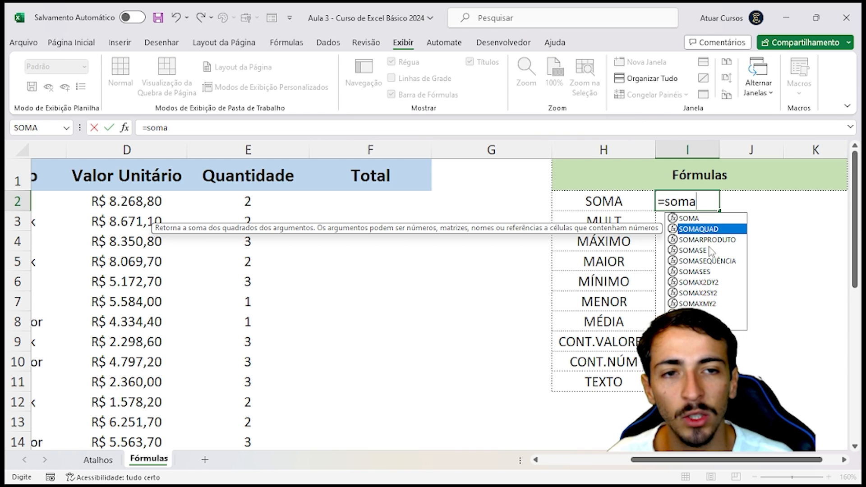
key(Up)
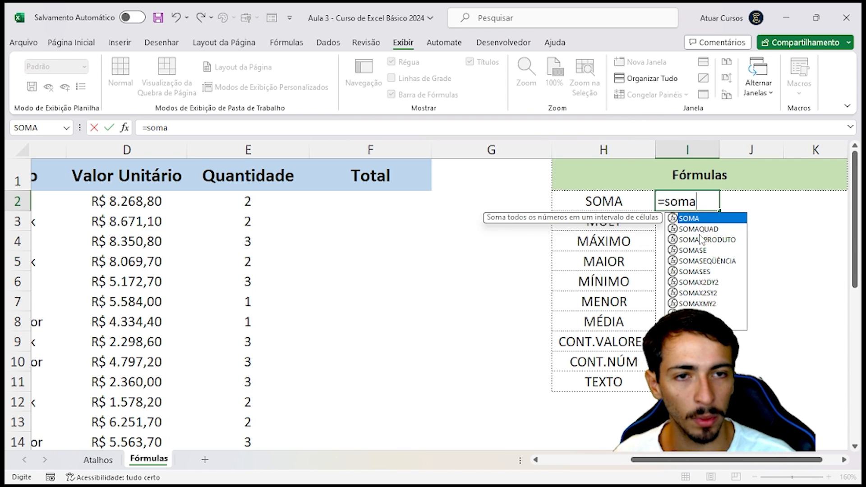
key(Down)
key(Down)
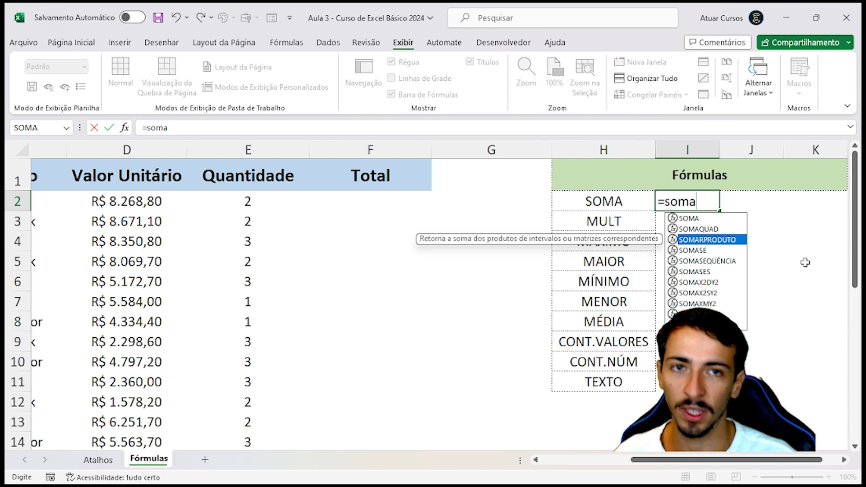
key(Up)
key(Up)
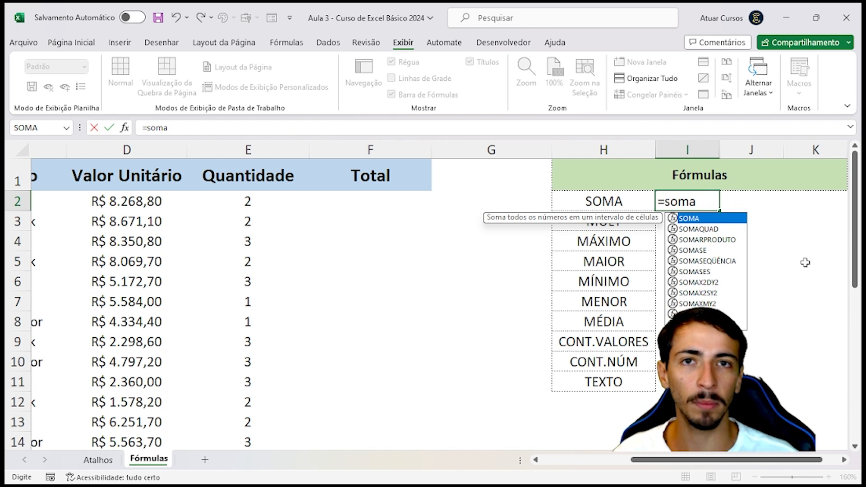
key(Tab)
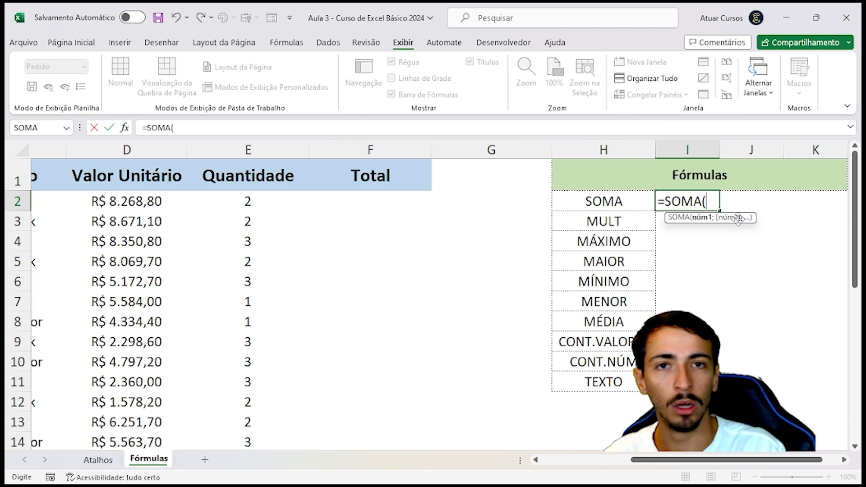
- Complete the formula in I2 with the two arguments 2 and 2 as =SOMA(2;2) and reselect the cell
text(2)
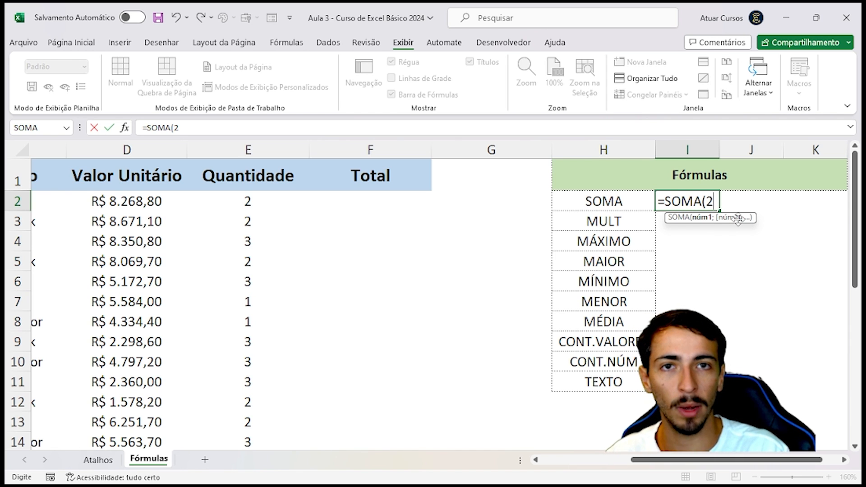
text(;)
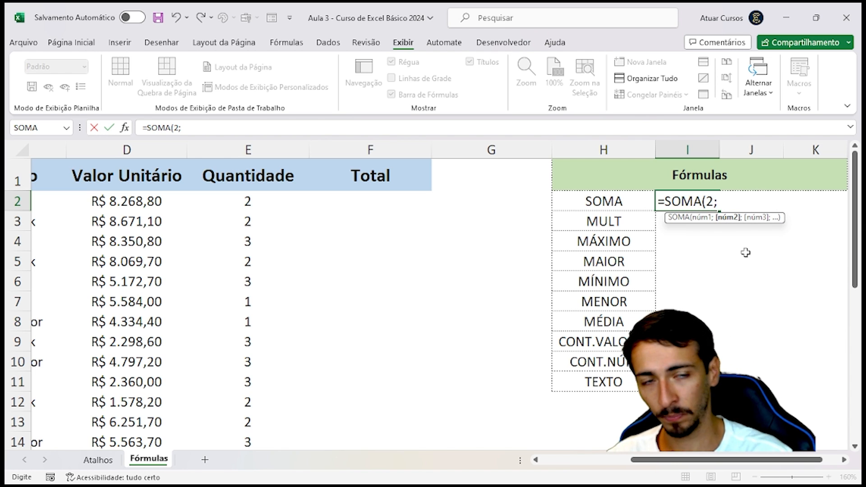
text(2)
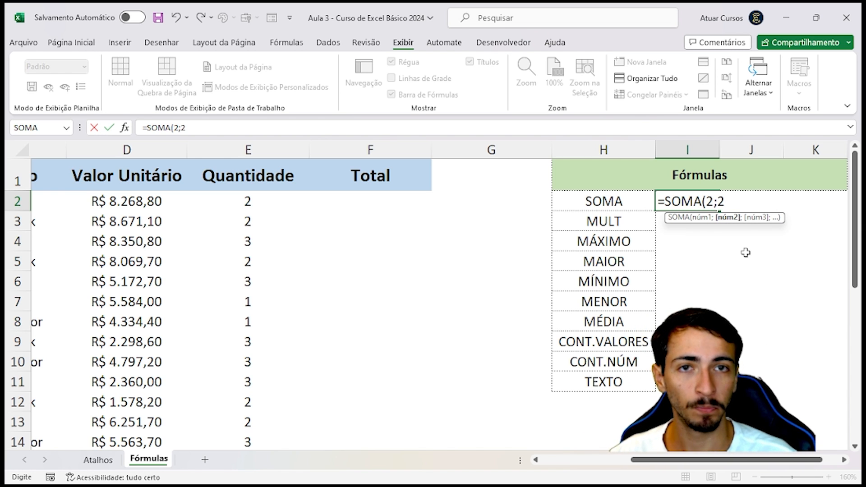
text())
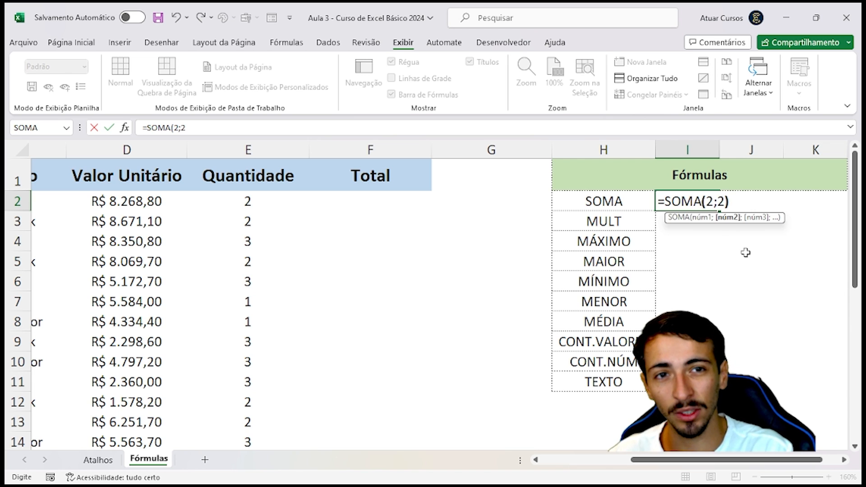
key(Return)
key(Up)
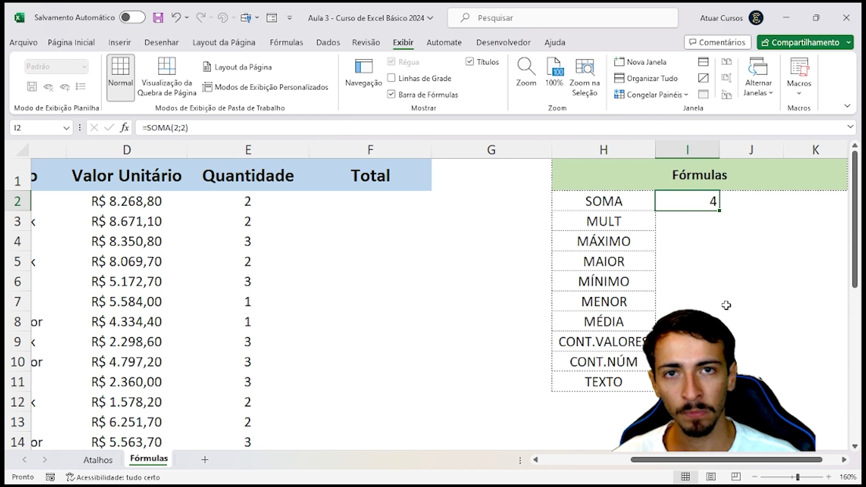
- Reopen the formula in I2, try the arguments 2;3;4 in place of the existing ones, and clear them back to =SOMA(
key(F2)
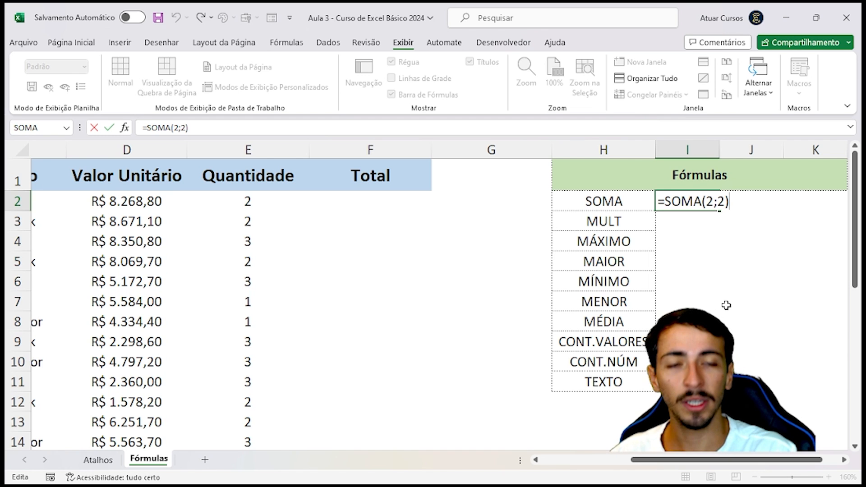
key(BackSpace)
key(BackSpace)
key(BackSpace)
key(BackSpace)
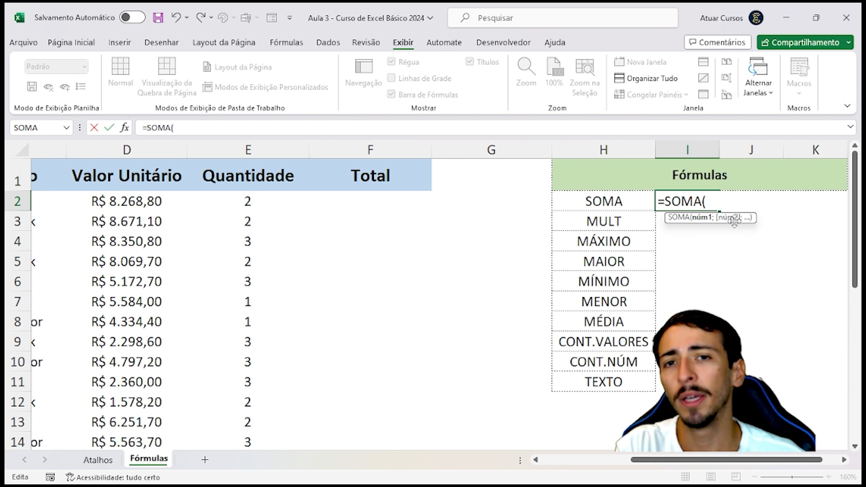
text(2)
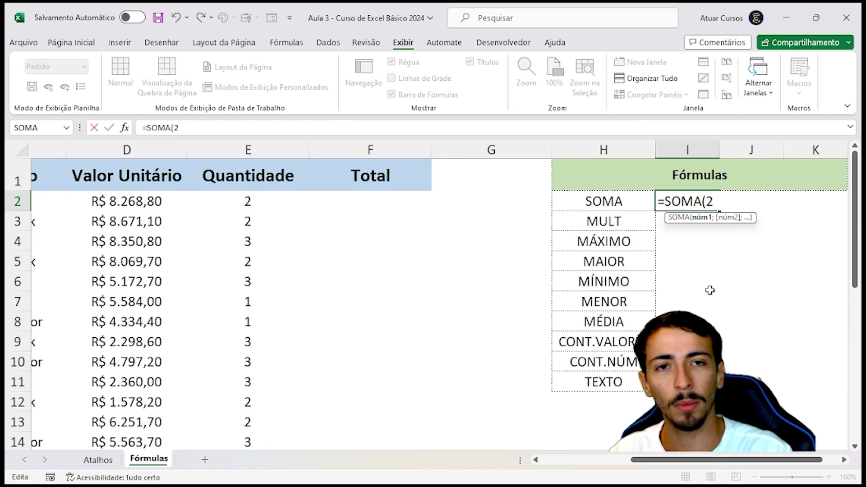
text(;3;)
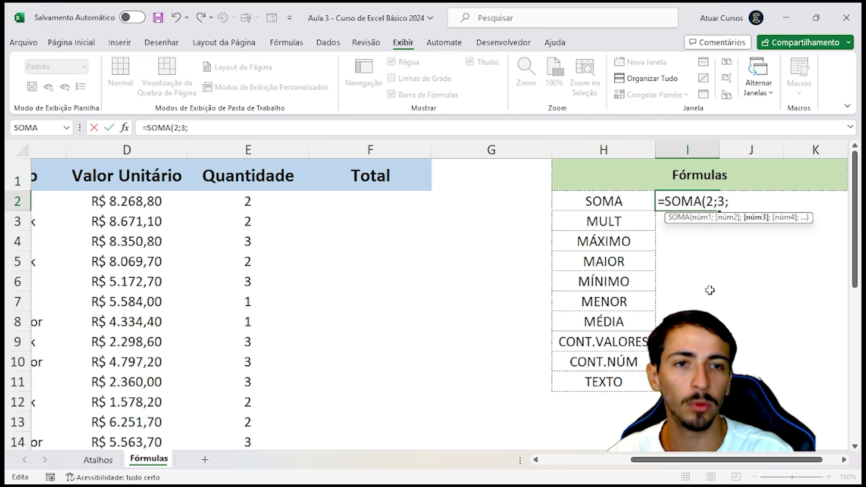
text(4)
key(BackSpace)
key(BackSpace)
key(BackSpace)
key(BackSpace)
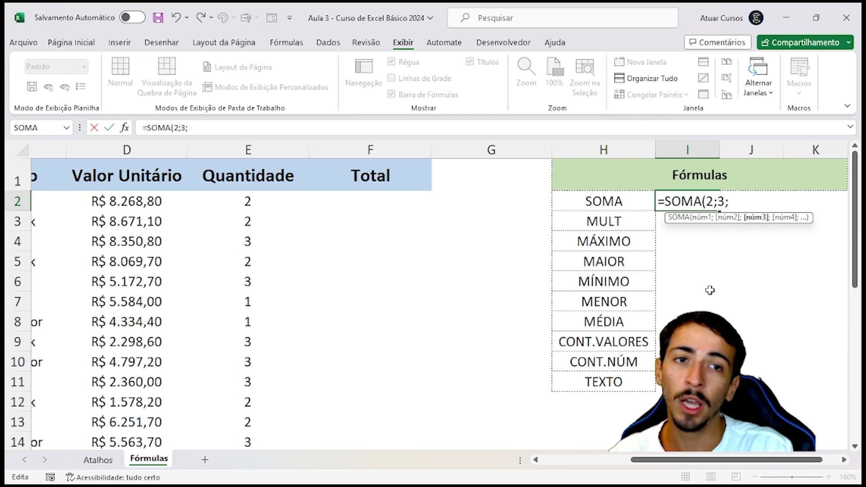
key(BackSpace)
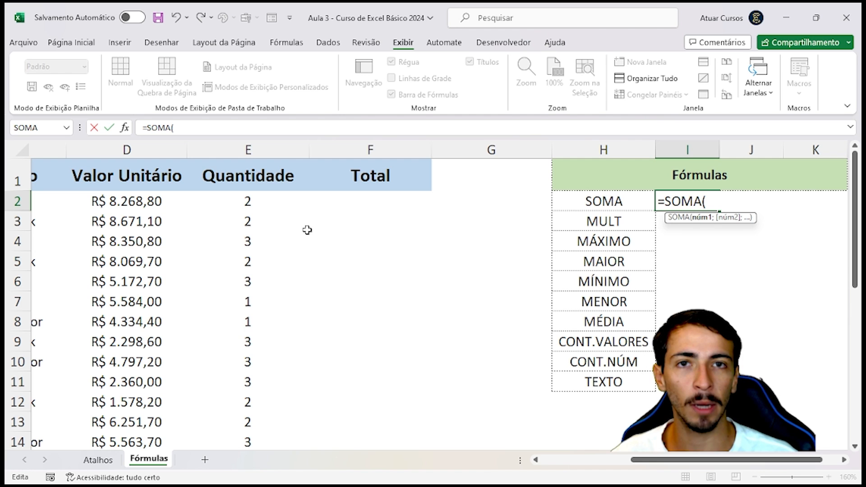
- Sum the first three Quantidade values in I2 with =SOMA(E2:E4) and reselect the cell to check its formula
click(250, 200)
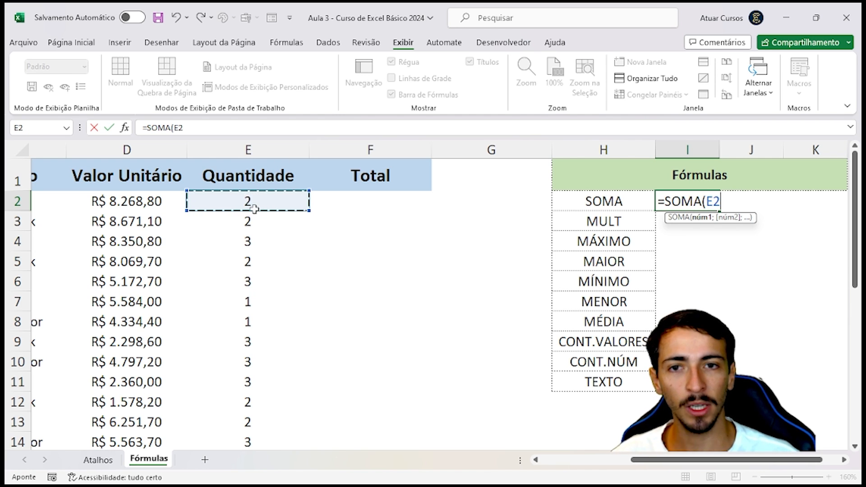
drag(255, 209, 248, 236)
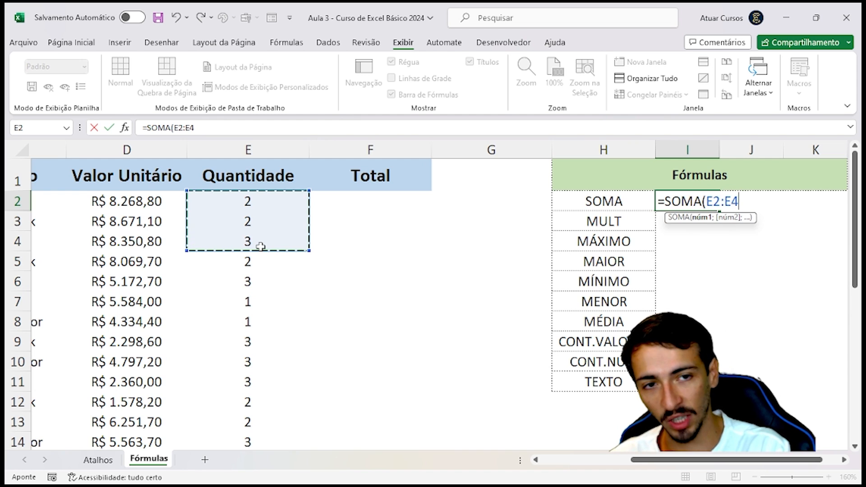
text())
key(Return)
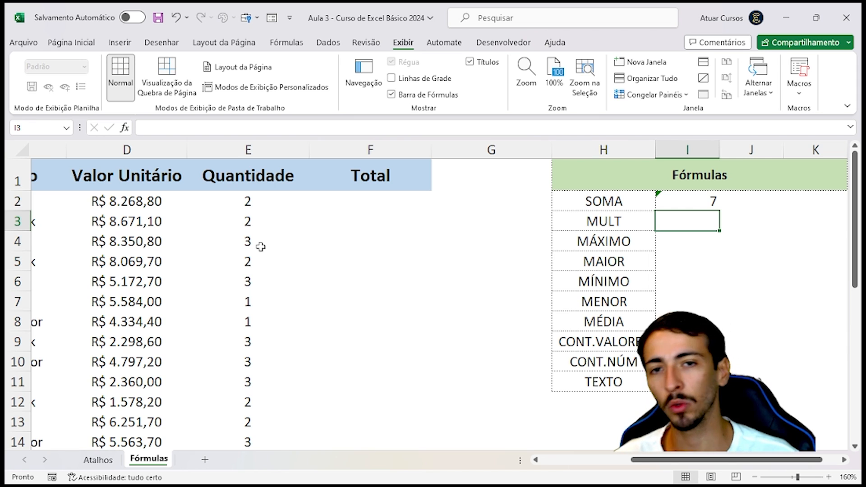
key(Up)
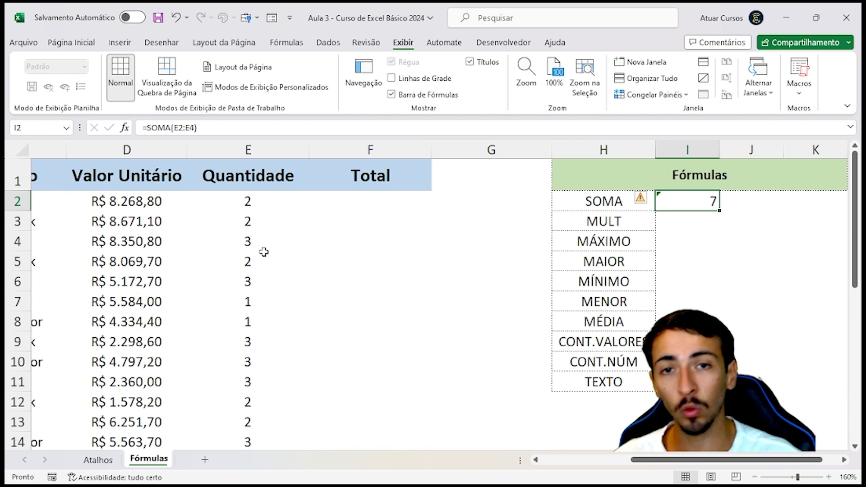
- Multiply the first three Quantidade values in I3, beside the MULT label, with =MULT(E2:E4)
key(Return)
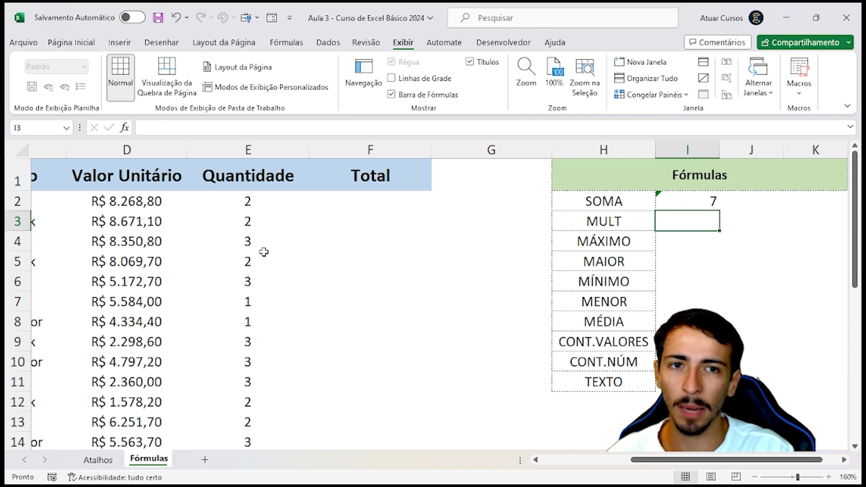
text(=mult)
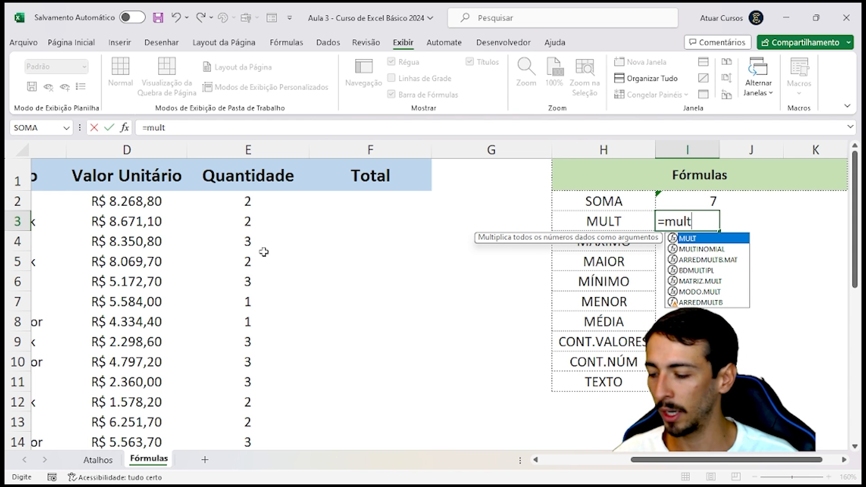
key(Tab)
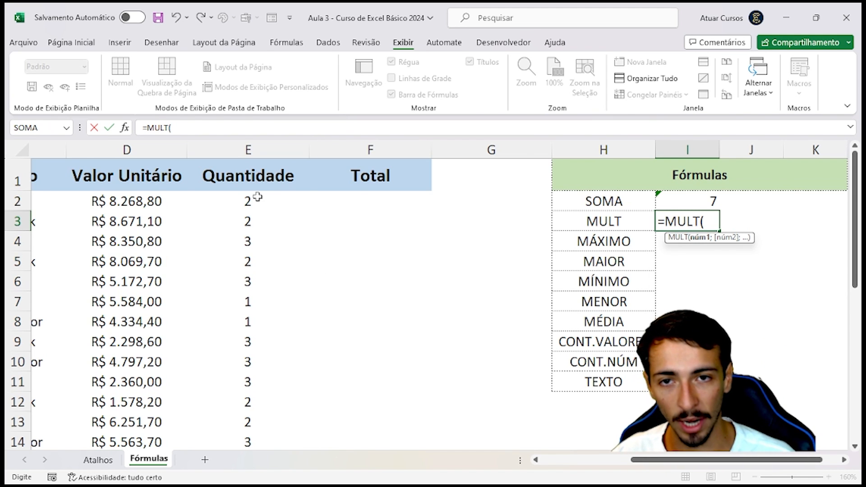
drag(250, 198, 280, 251)
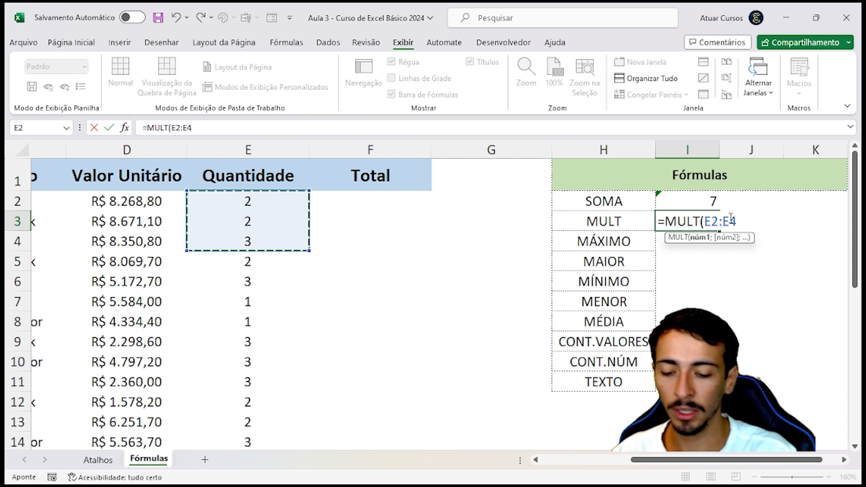
text())
key(Return)
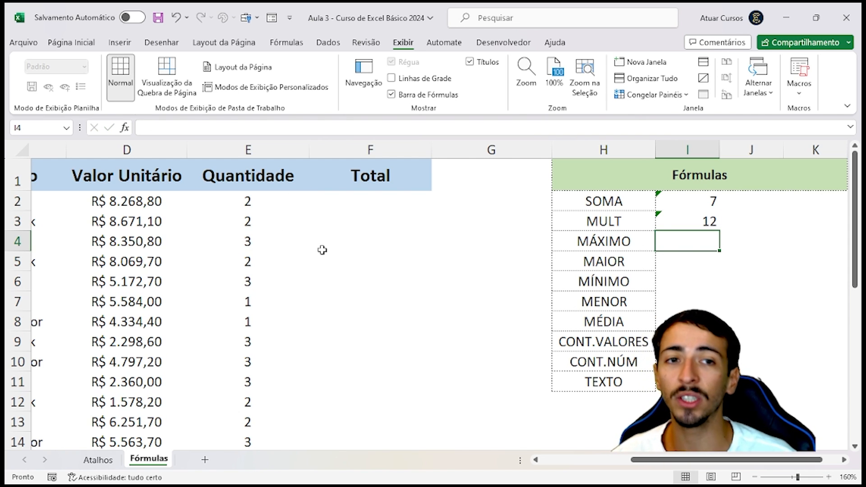
- Reopen the multiplication formula in I3 and clear its arguments back to =MULT(
click(707, 218)
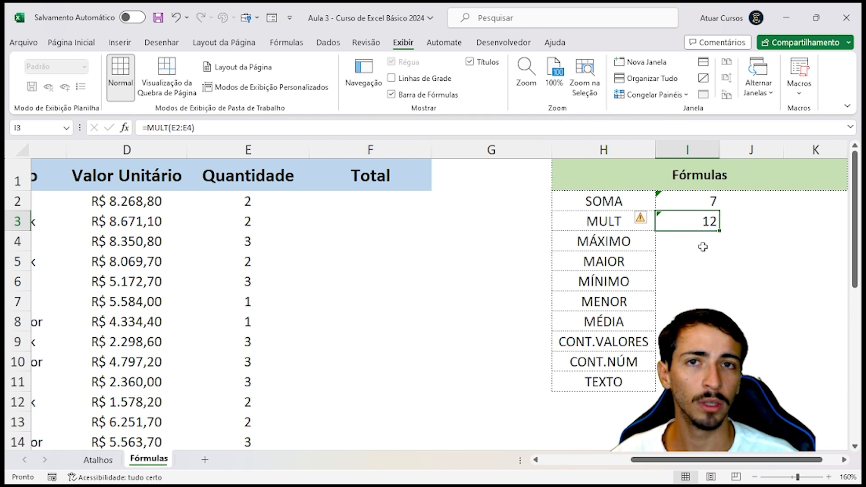
click(697, 241)
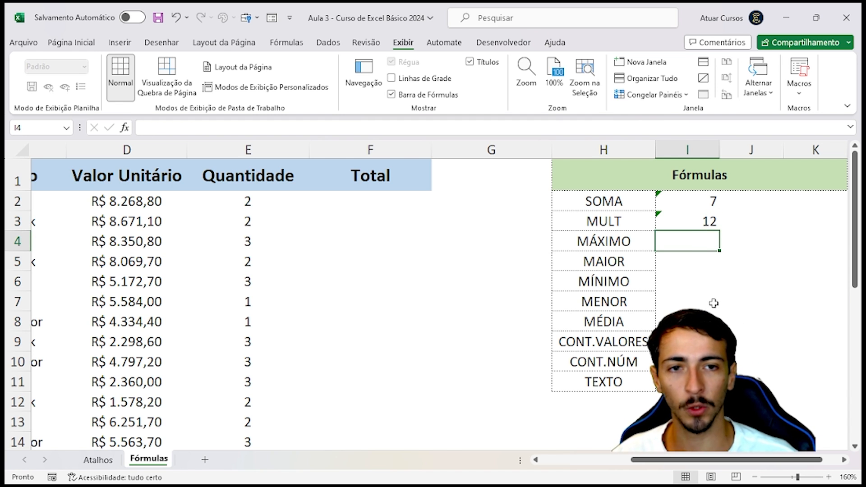
click(695, 221)
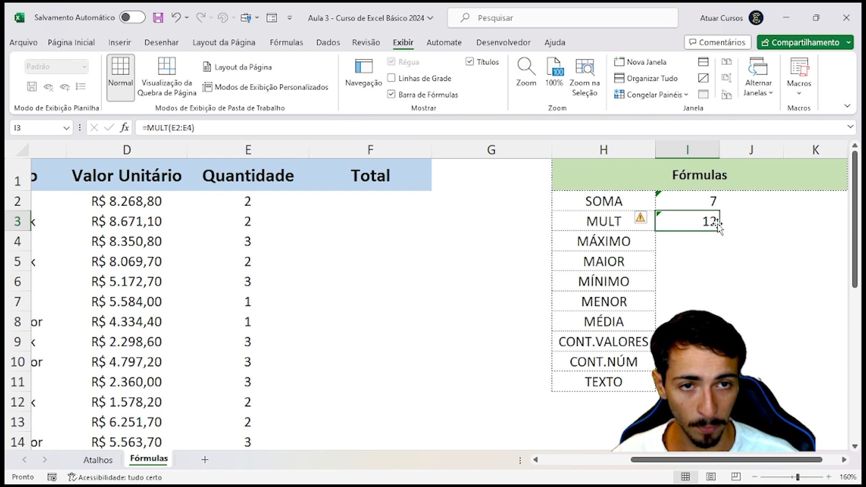
double_click(676, 225)
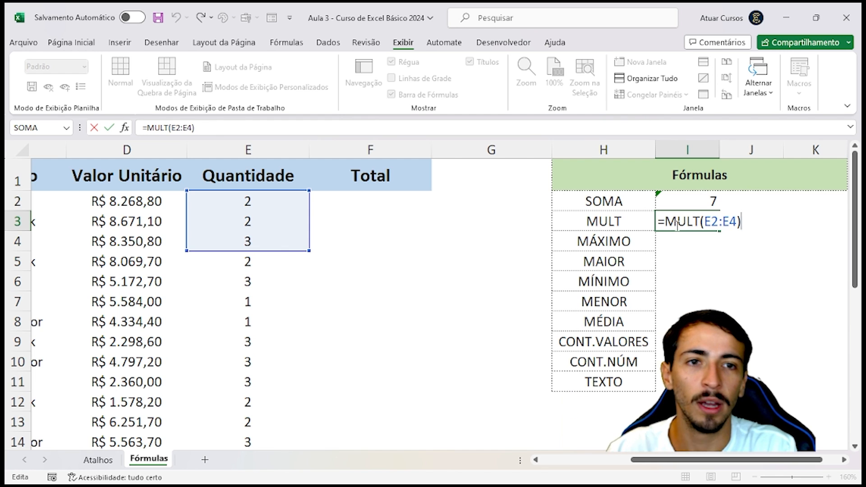
key(BackSpace)
key(BackSpace)
key(BackSpace)
key(BackSpace)
key(BackSpace)
key(BackSpace)
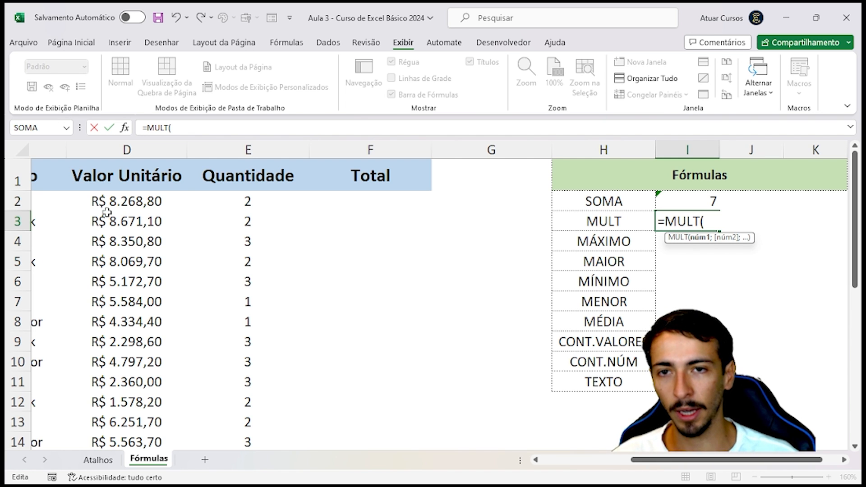
click(129, 201)
click(243, 199)
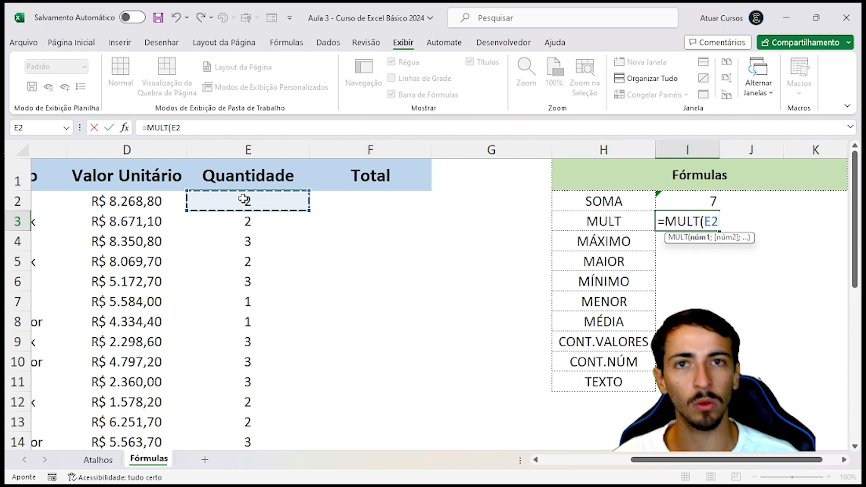
key(BackSpace)
key(BackSpace)
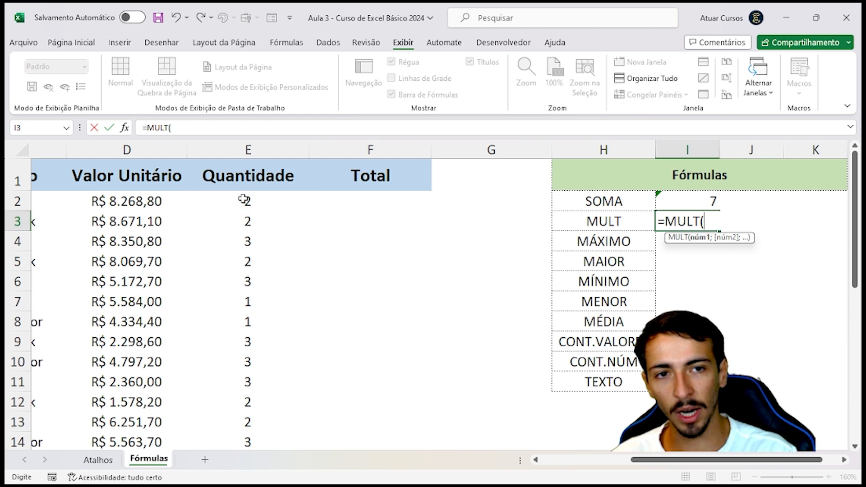
- Complete the formula in I3 as =MULT(D2;E2), multiplying the first Valor Unitário by its Quantidade, and reselect the cell
click(153, 197)
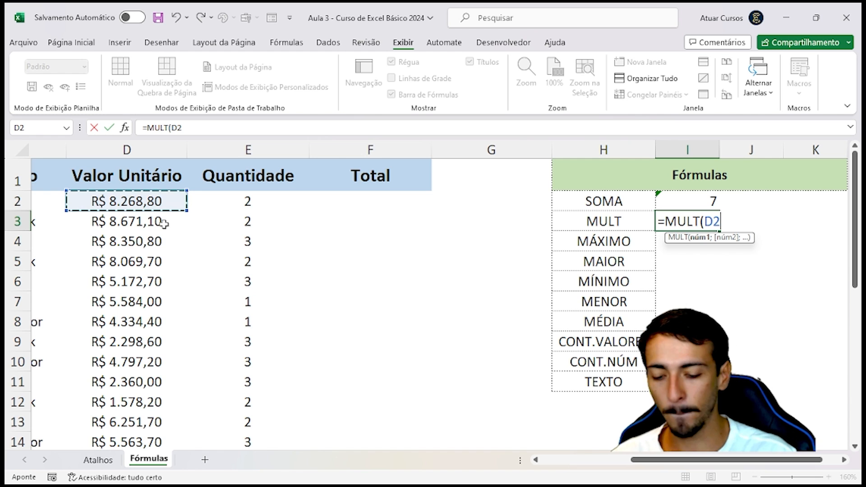
text(;)
click(251, 202)
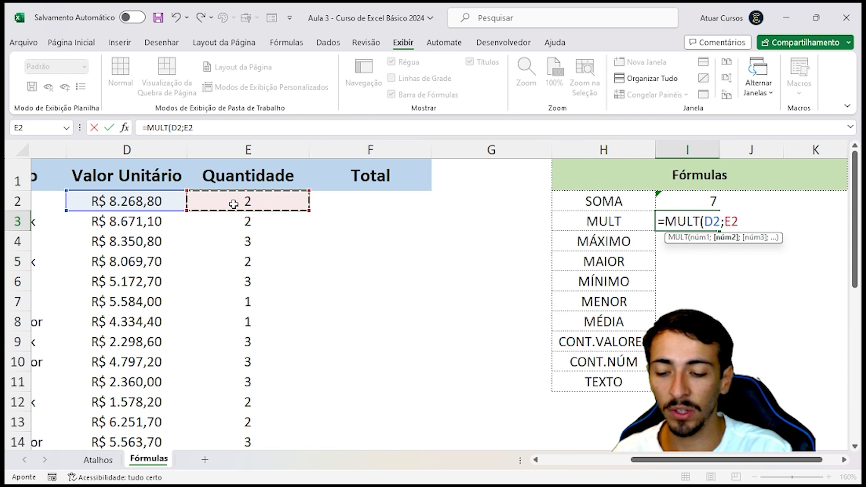
text())
key(Return)
click(687, 223)
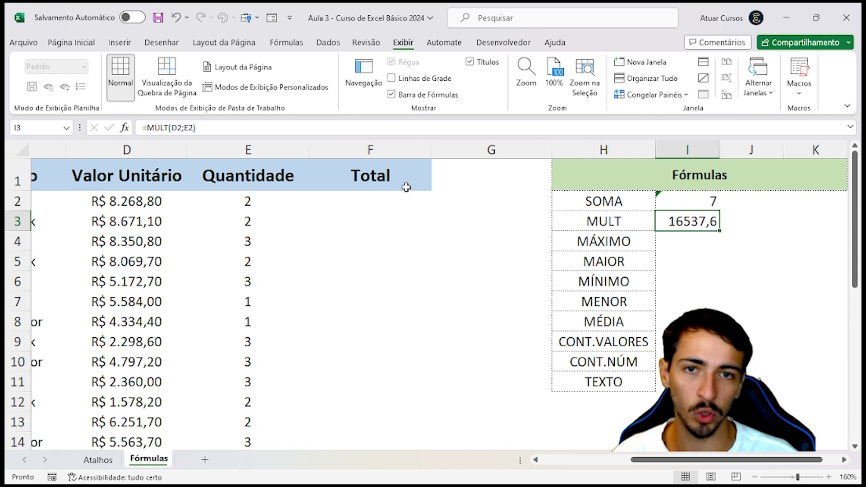
- Begin a MULT formula in F2, the first cell under Total
click(391, 193)
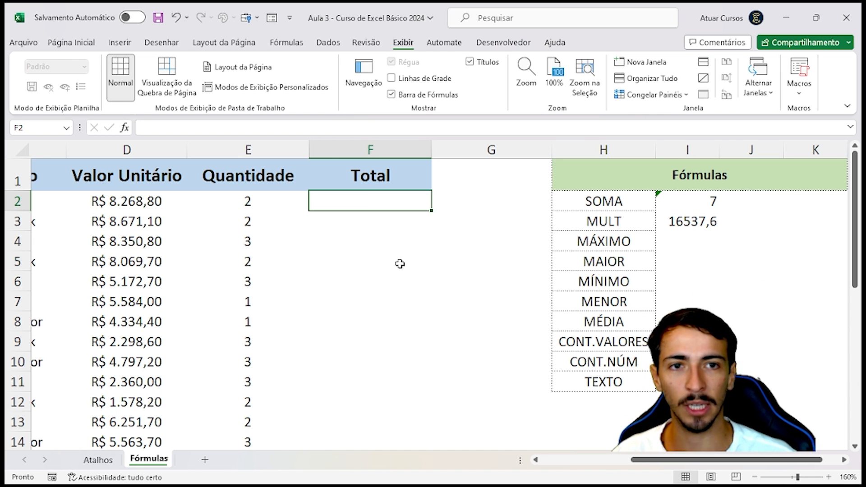
text(=mult)
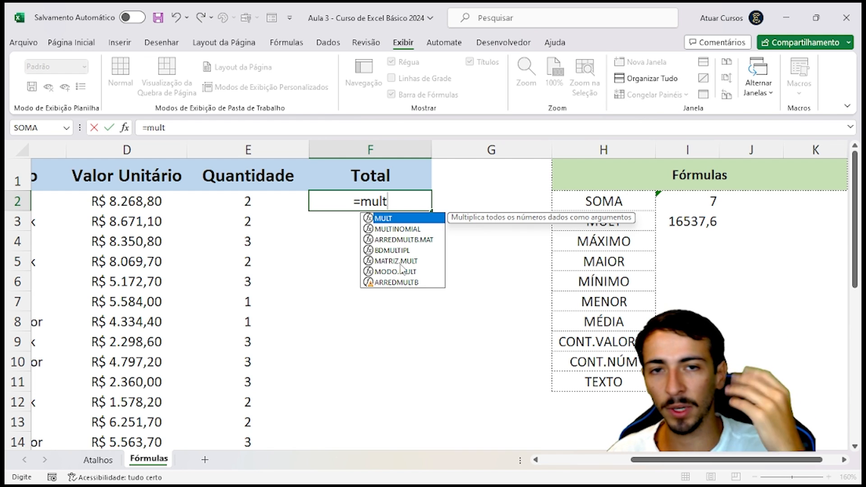
key(Tab)
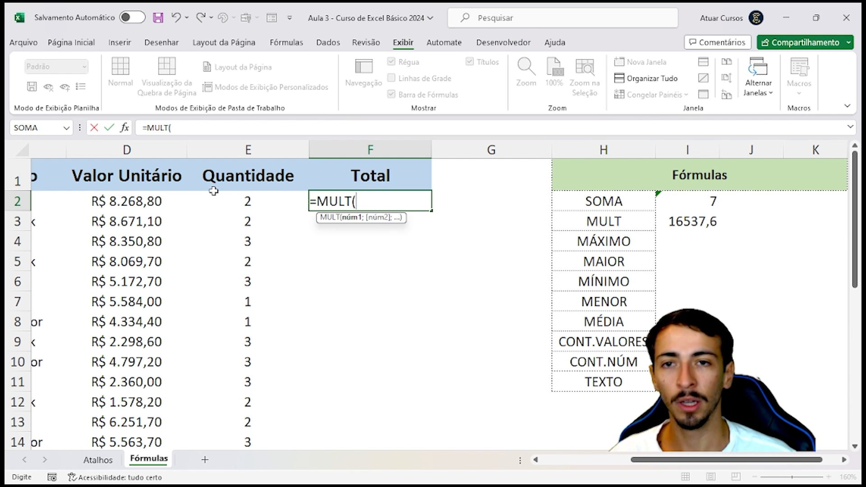
- Try D2 and E2 as separate arguments in the F2 formula and clear them again
click(146, 199)
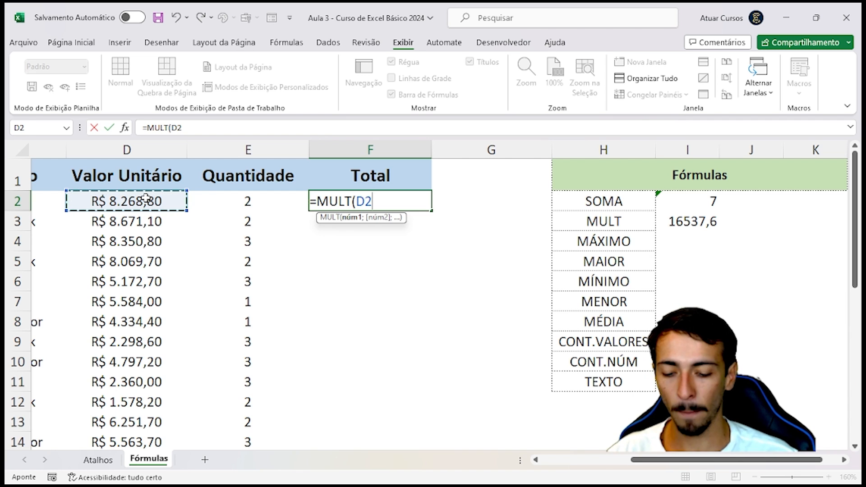
text(;)
click(211, 198)
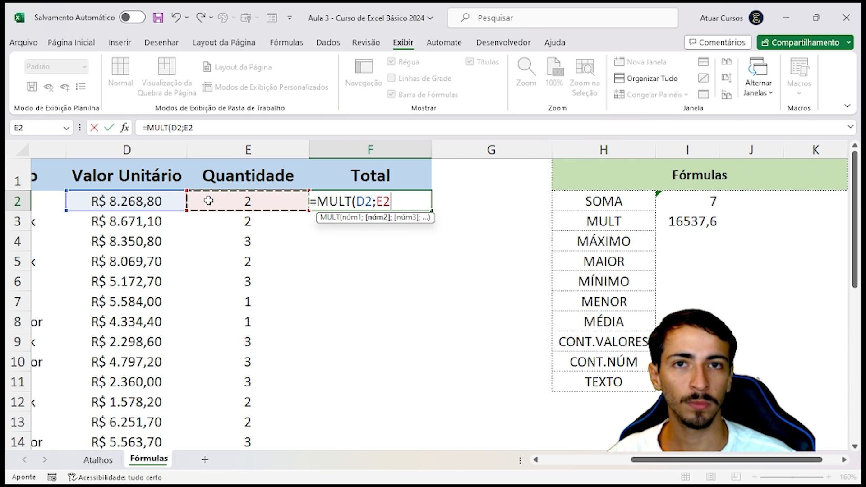
key(BackSpace)
key(BackSpace)
key(BackSpace)
key(BackSpace)
key(BackSpace)
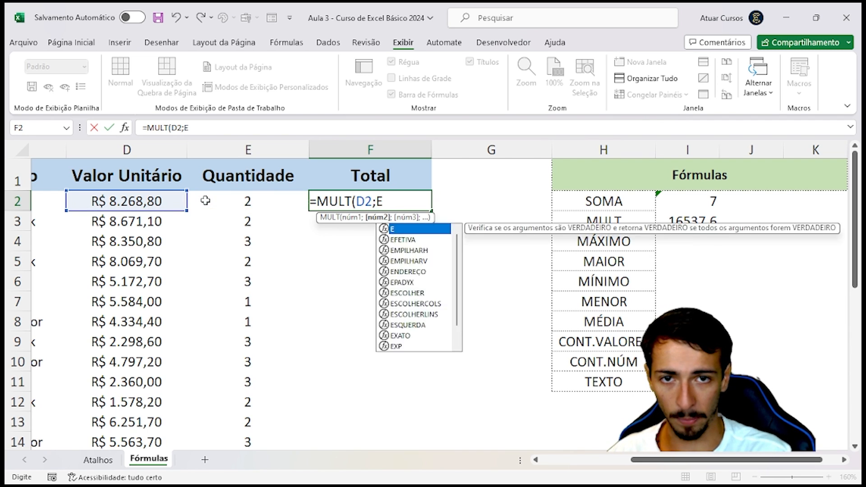
- Complete the formula in F2 as =MULT(D2:E2) and fill it down the whole Total column
drag(178, 201, 247, 199)
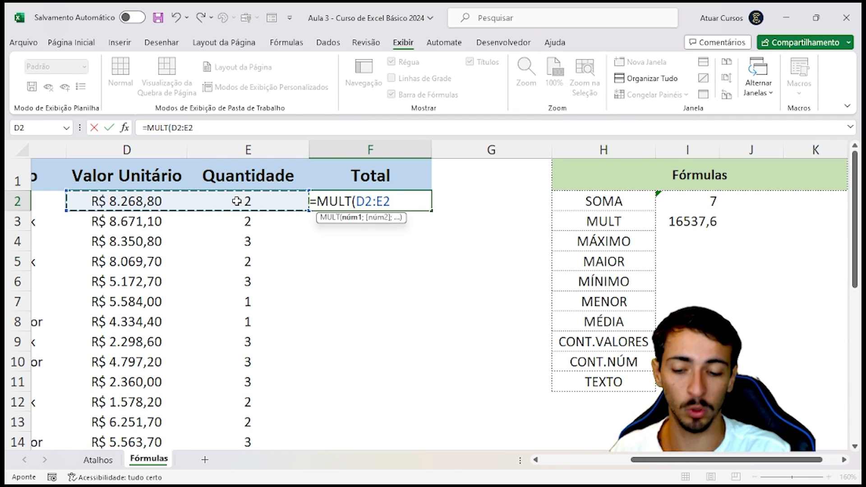
text())
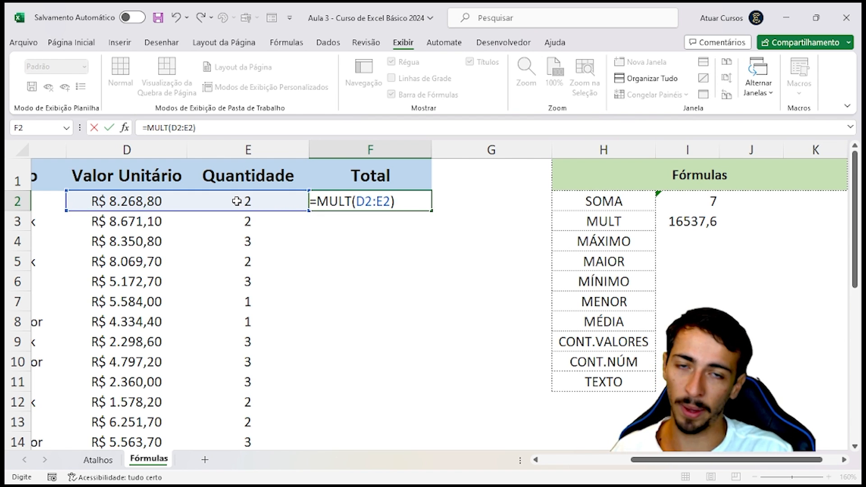
key(Return)
click(371, 204)
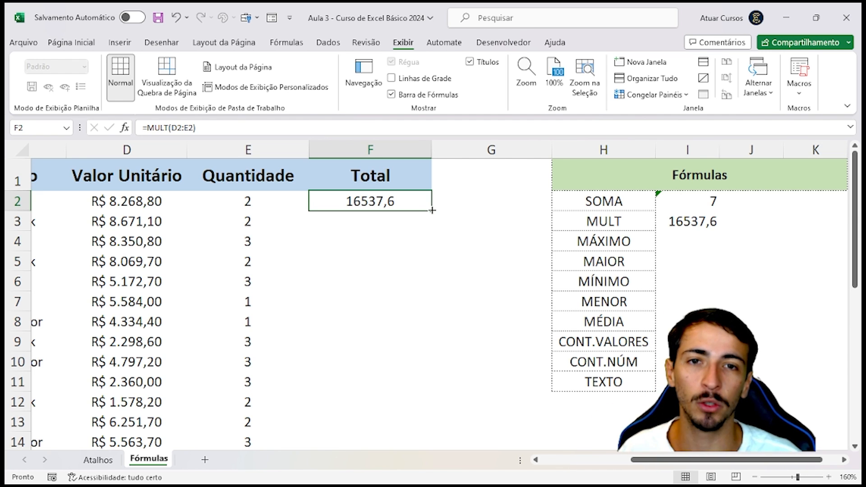
double_click(432, 210)
- Examine the copied Total formulas down to row 30, comparing the one in row 28 with its unit value and quantity
click(393, 241)
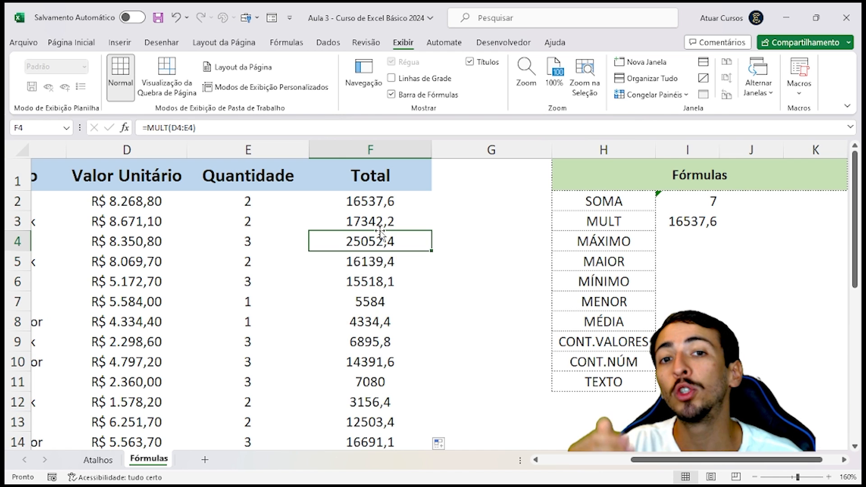
scroll(380, 231, down, 3)
scroll(380, 231, down, 4)
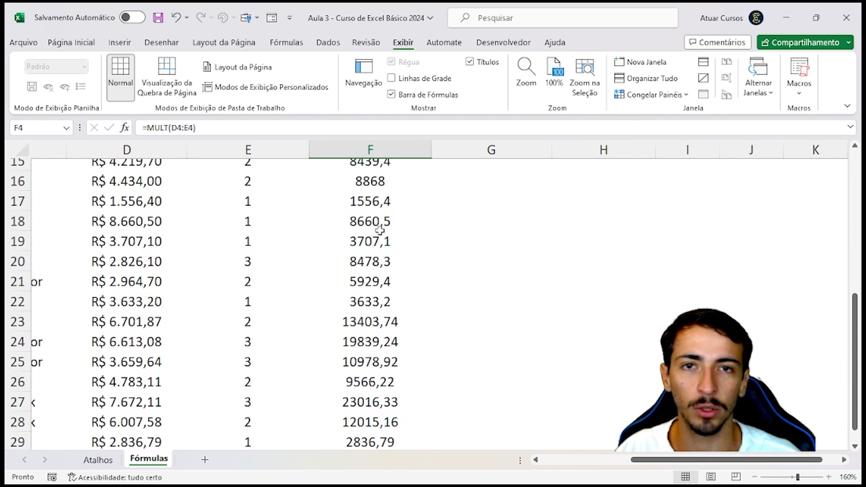
click(374, 339)
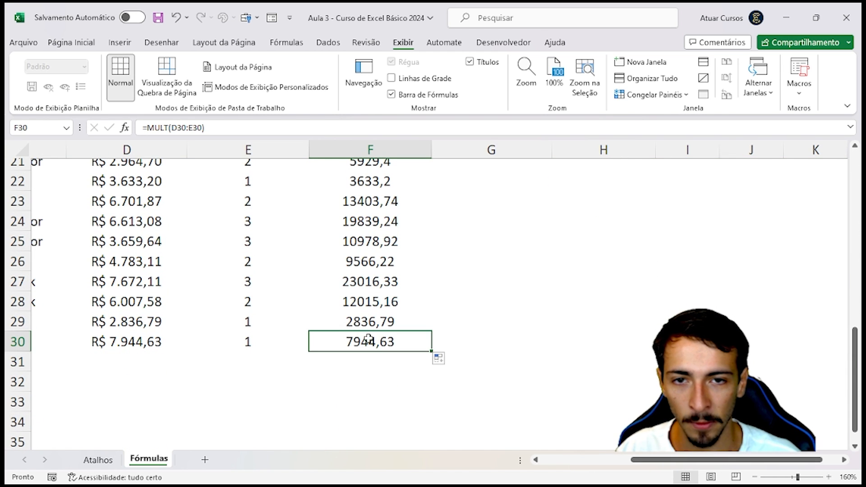
click(369, 306)
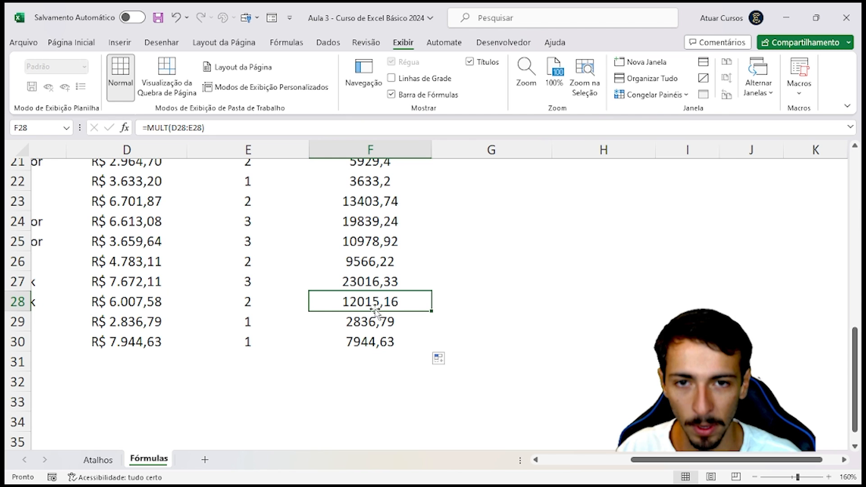
click(145, 301)
click(224, 298)
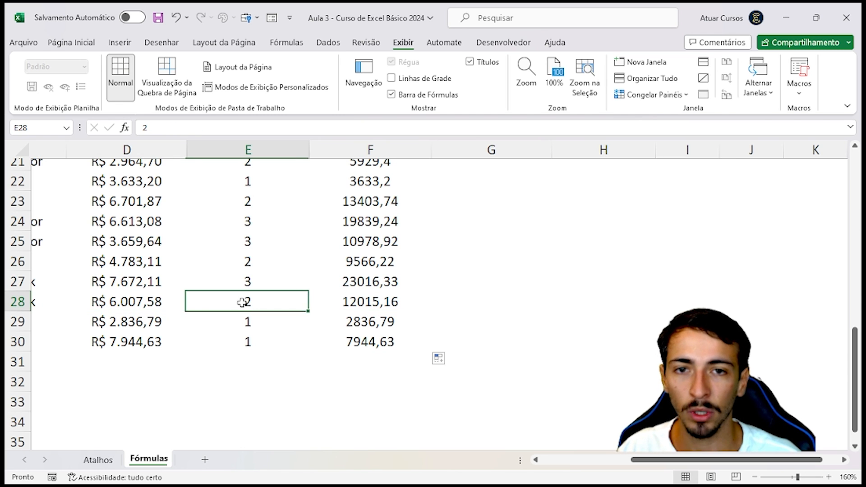
click(367, 302)
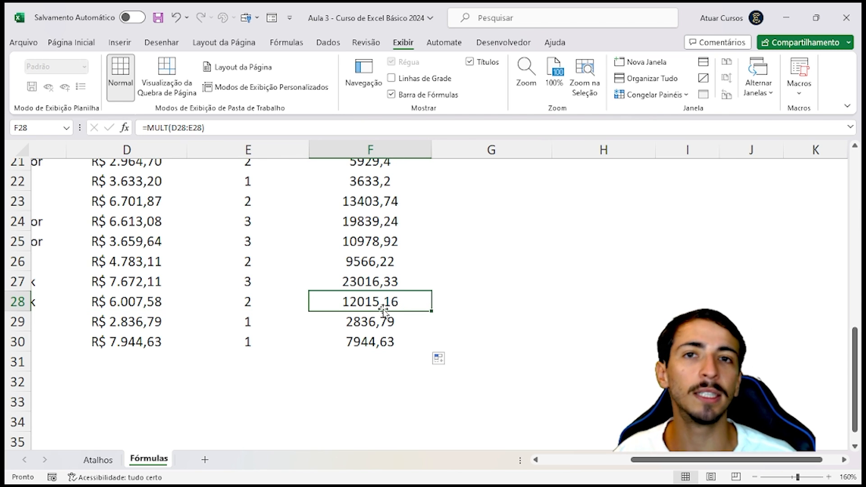
scroll(379, 311, up, 1)
scroll(380, 312, up, 6)
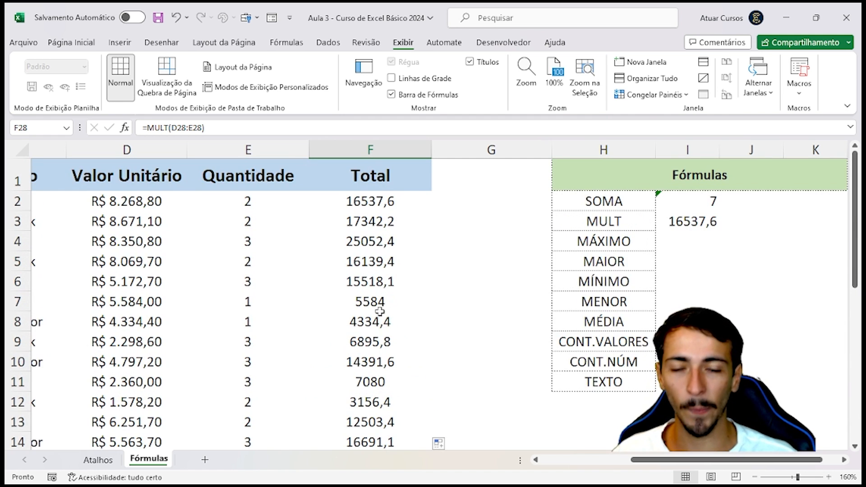
- Format the Total values in F2:F30 as Moeda
scroll(379, 311, down, 2)
ctrl+scroll(380, 311, down, 2)
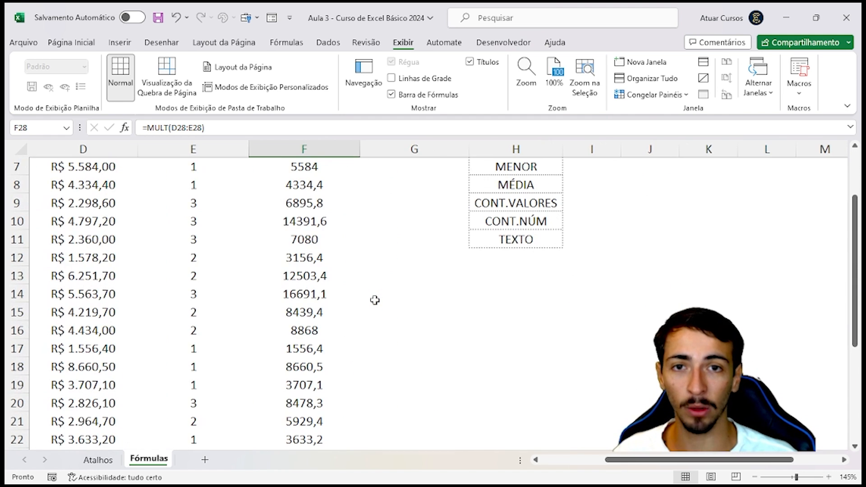
scroll(290, 274, up, 2)
ctrl+scroll(292, 276, up, 1)
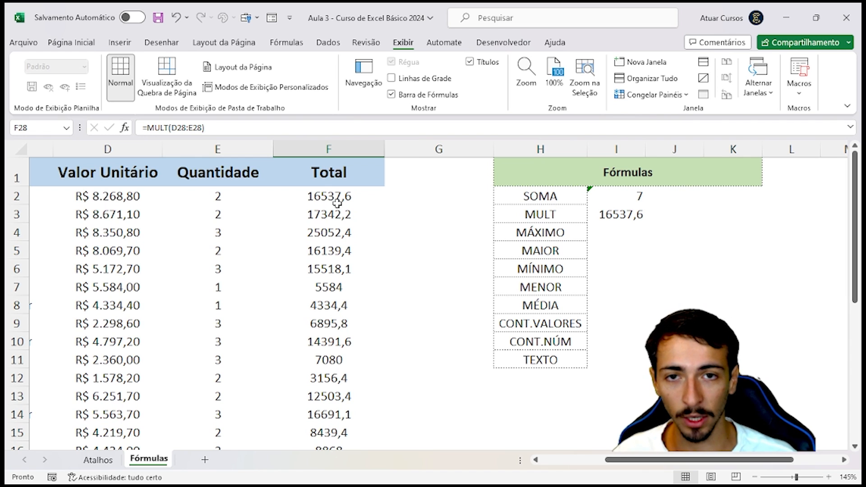
drag(335, 204, 356, 404)
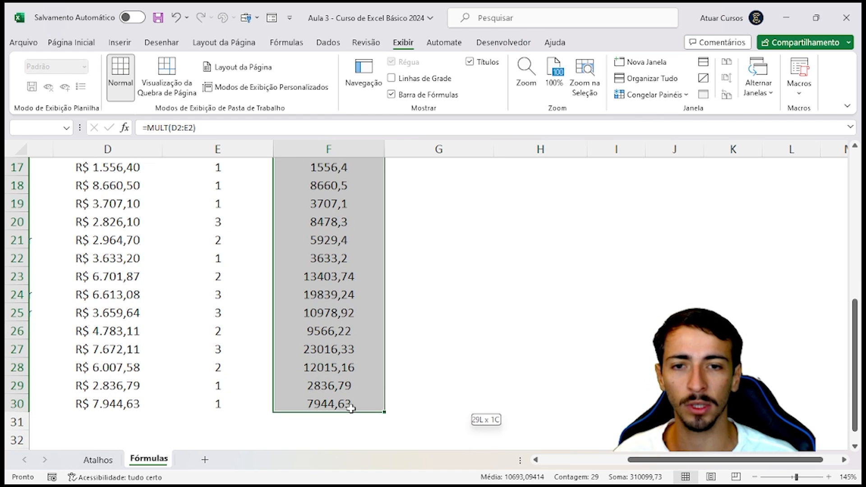
click(71, 43)
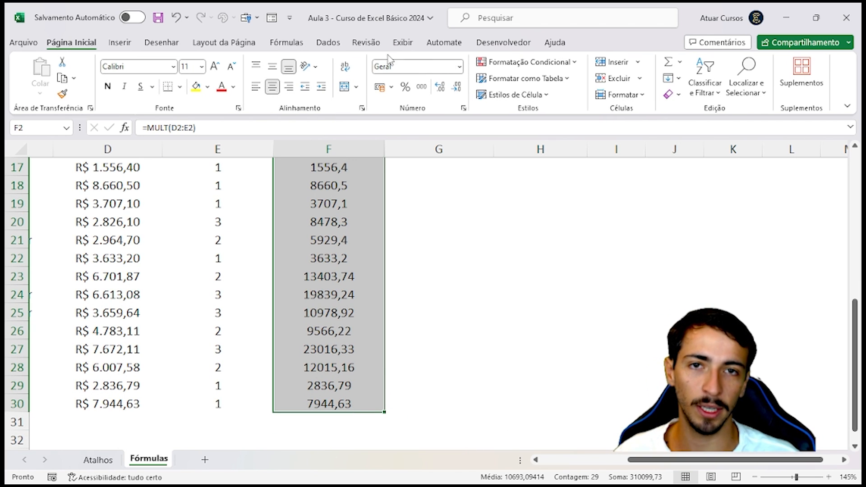
click(459, 68)
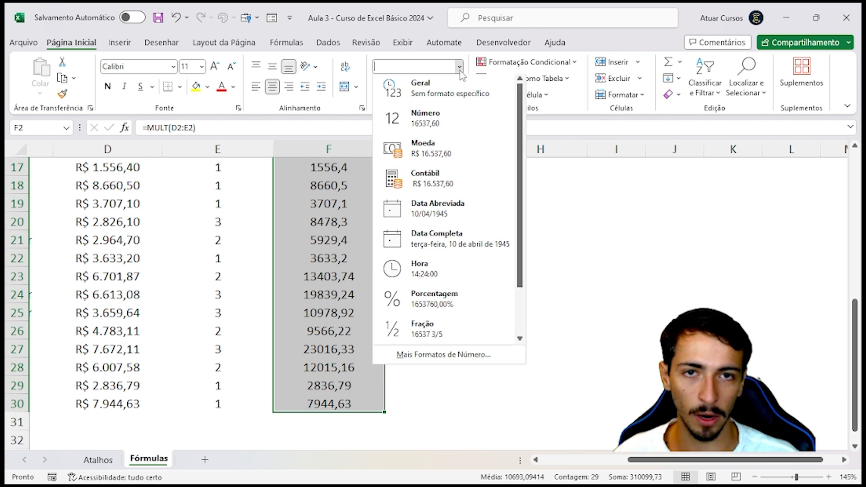
click(440, 150)
scroll(431, 153, up, 5)
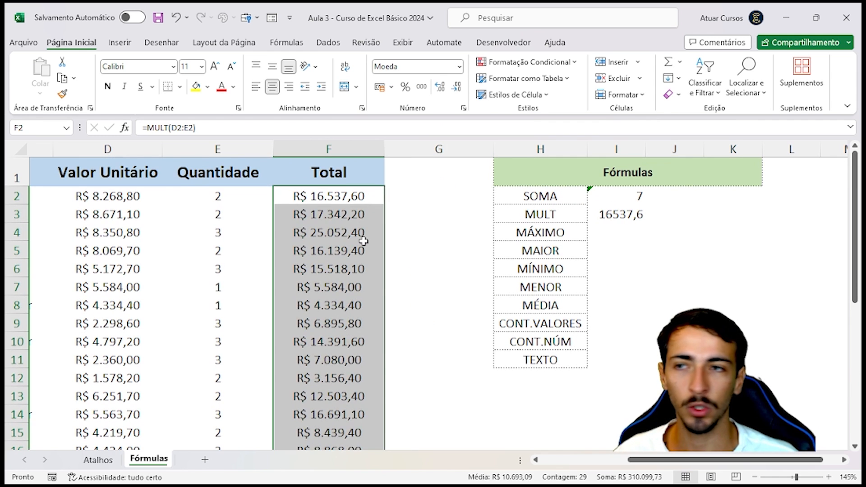
click(356, 253)
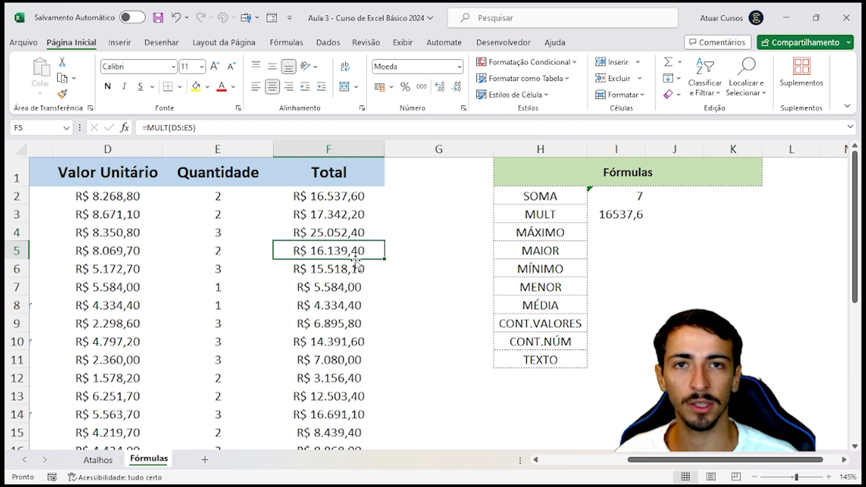
click(356, 198)
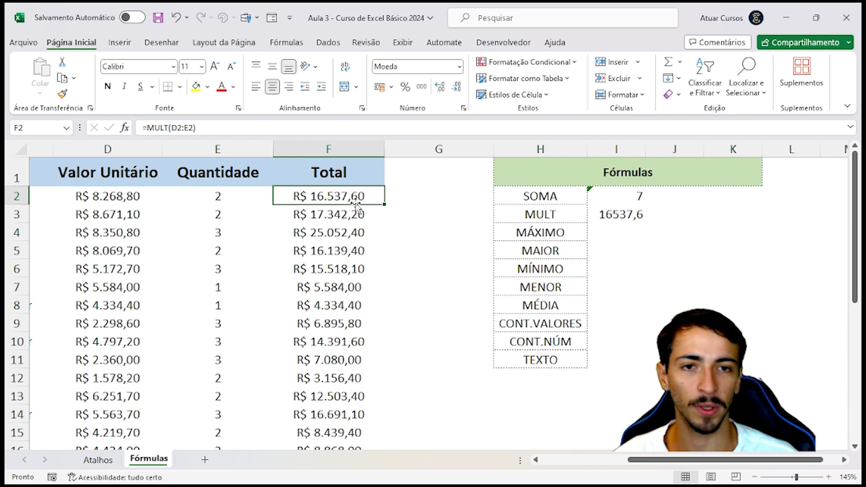
- Enter =MÁXIMO(F2:F30) in I4, beside the MÁXIMO label, to get the highest value of the Total column
click(611, 230)
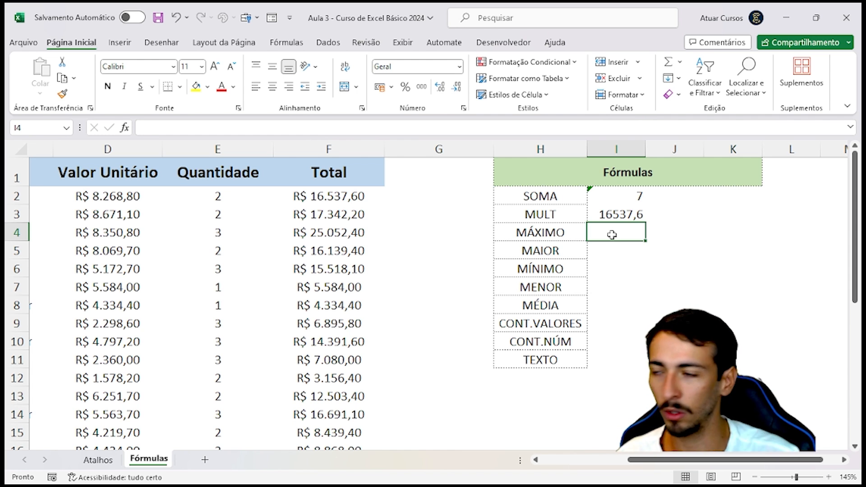
click(579, 230)
click(608, 228)
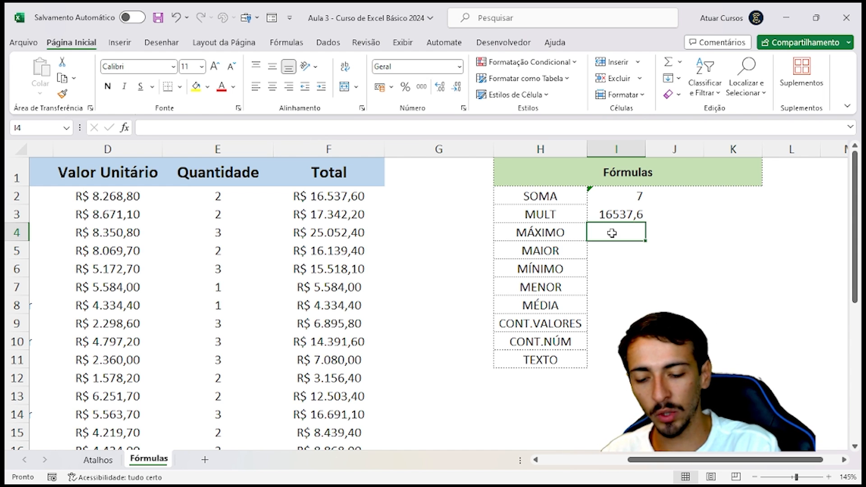
text(=)
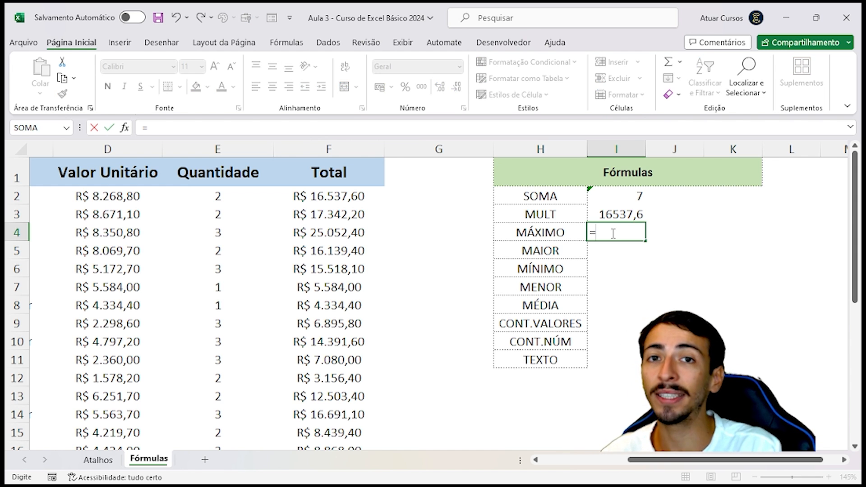
text(máxi)
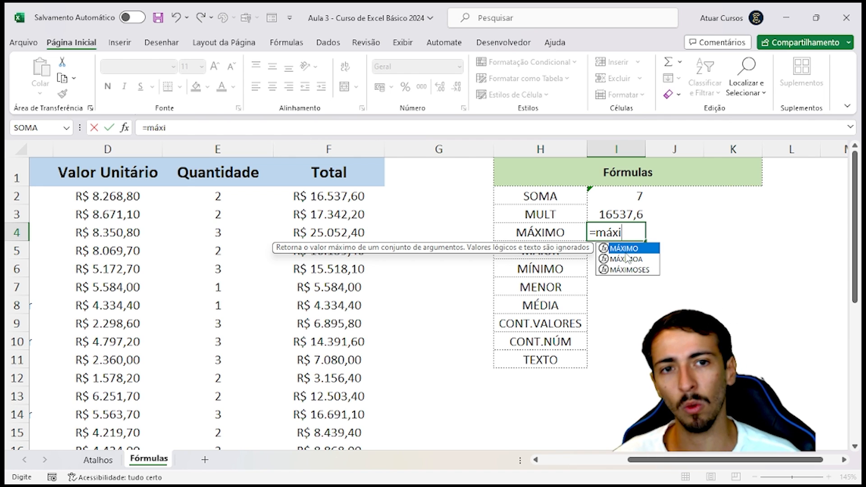
key(Tab)
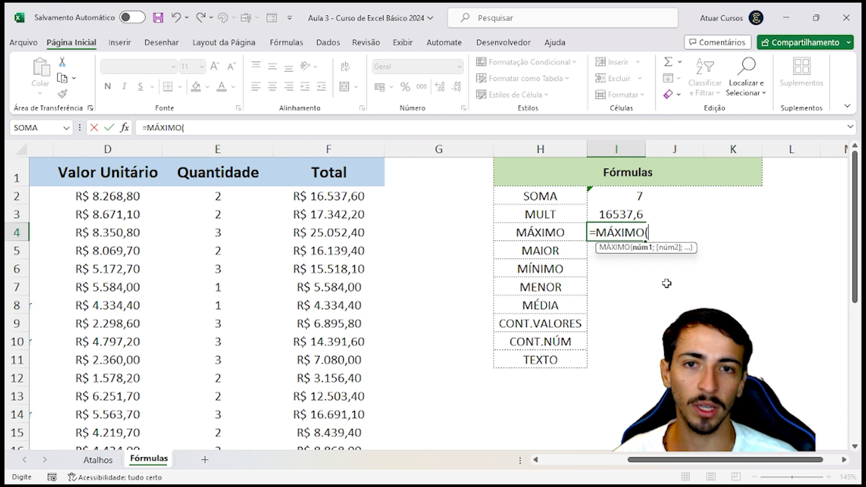
click(344, 196)
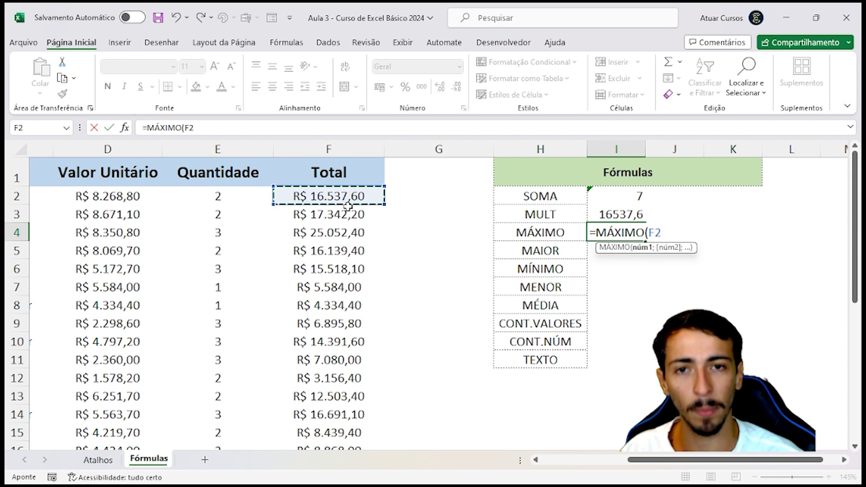
key(ctrl+shift+Down)
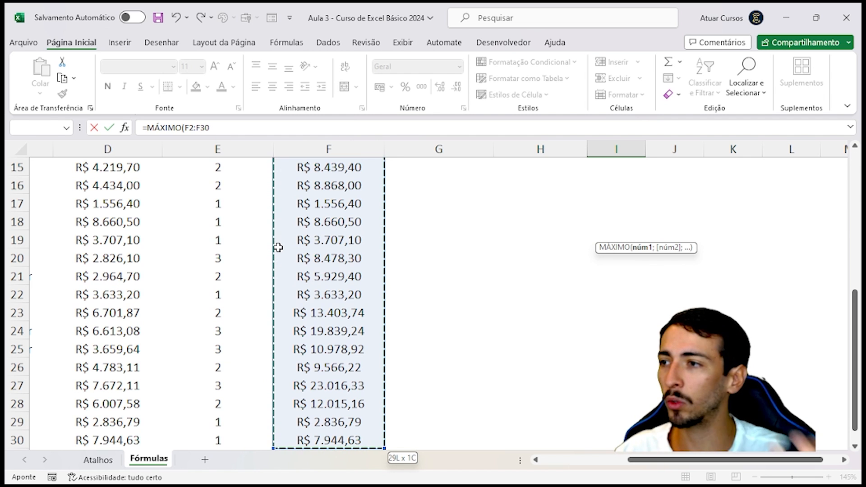
scroll(277, 247, up, 5)
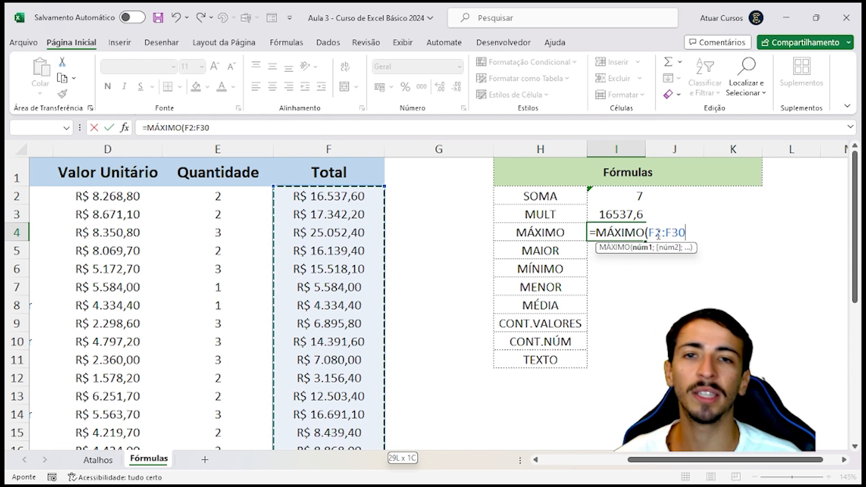
text())
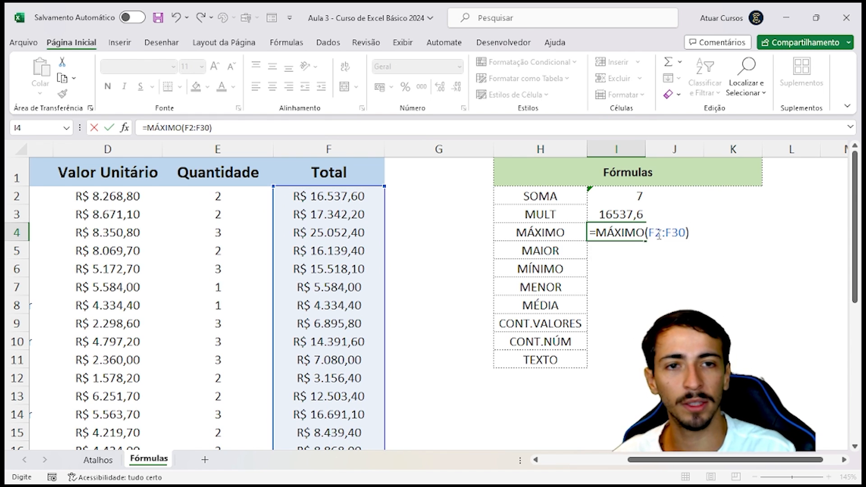
key(Return)
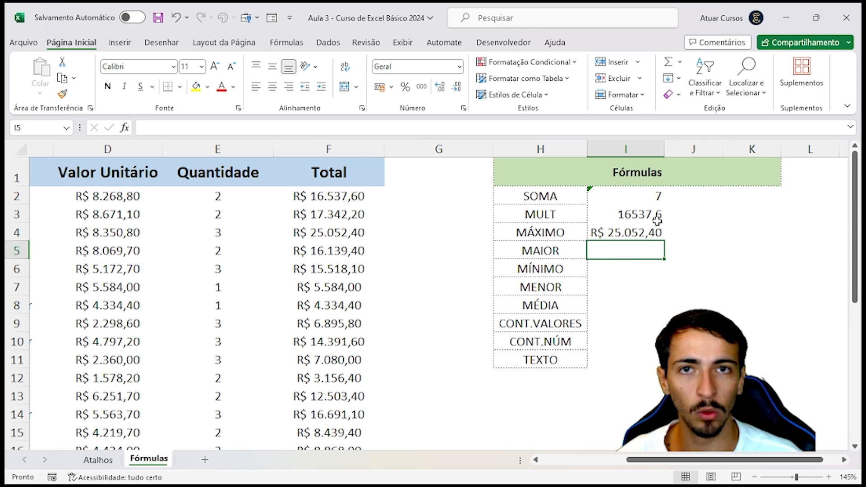
- Compare the MÁXIMO result in I4 with the values of the Total column down to row 30, including F4
click(658, 233)
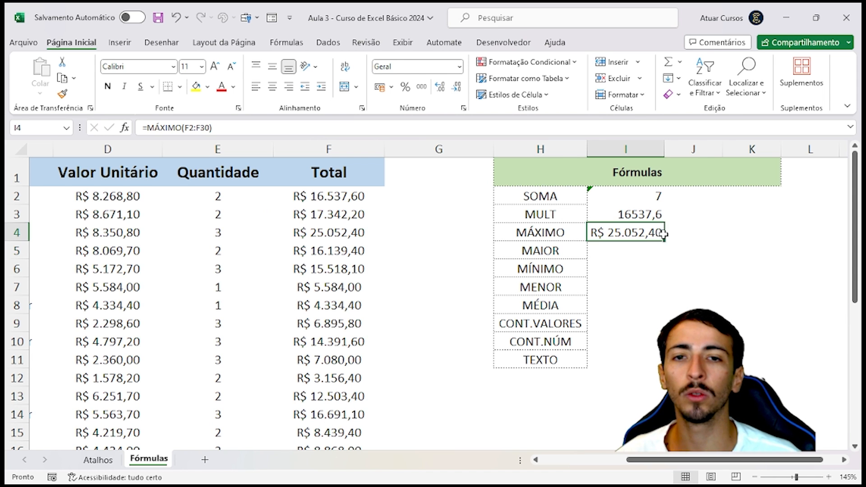
scroll(351, 270, down, 3)
scroll(351, 270, down, 3)
scroll(359, 310, up, 1)
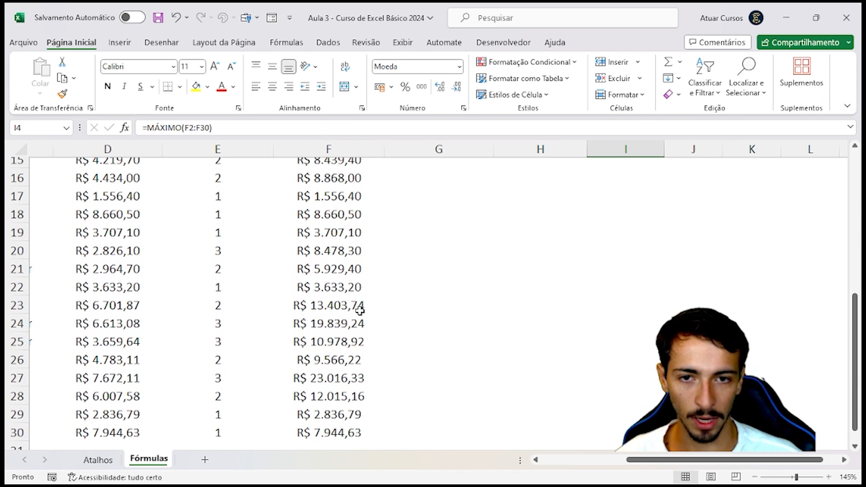
scroll(357, 388, up, 1)
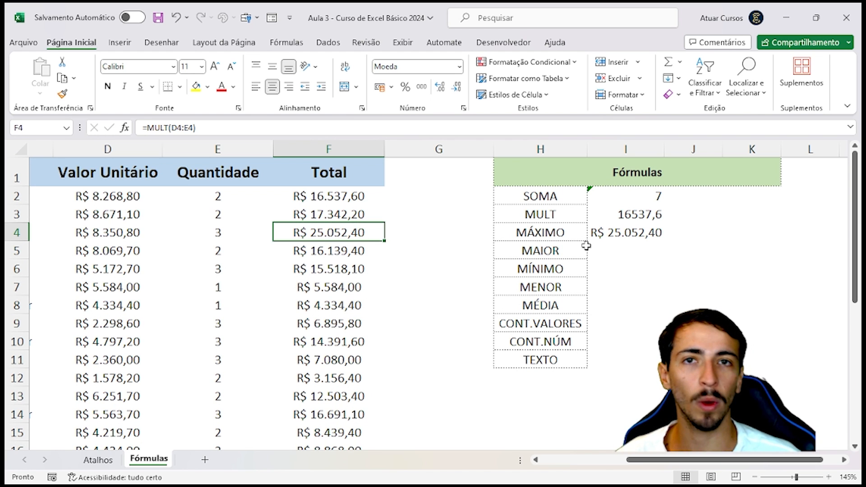
click(547, 216)
click(564, 233)
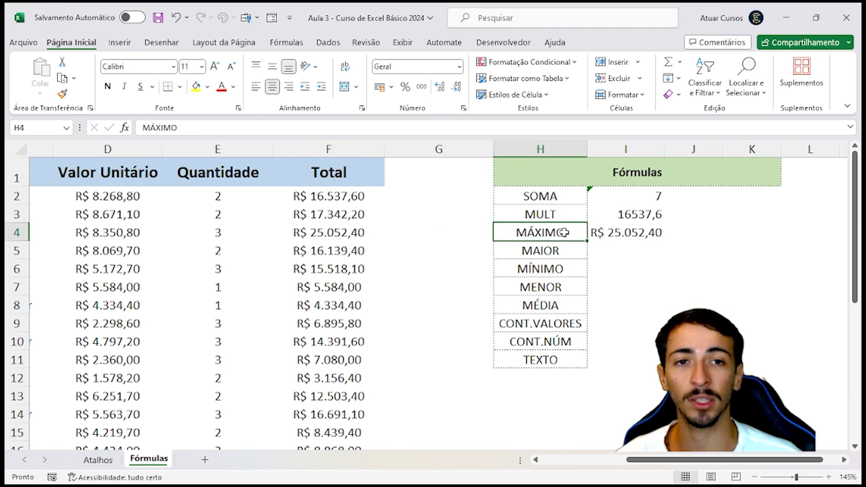
click(627, 238)
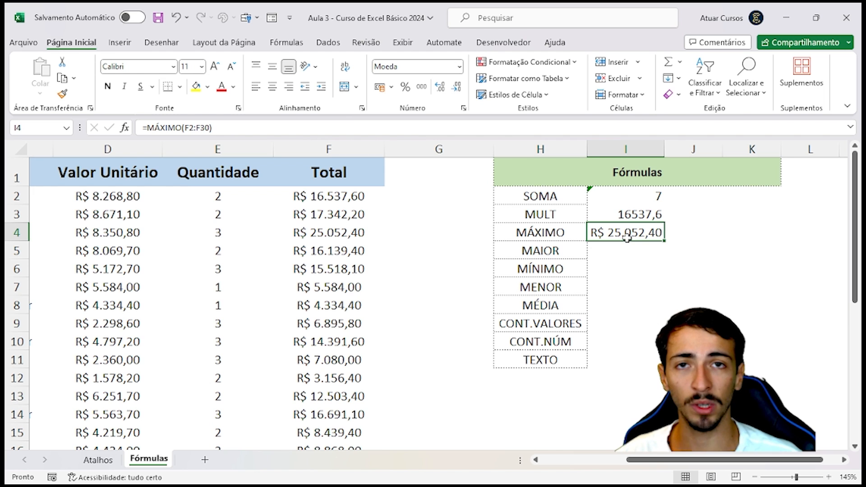
- Enter =MÍNIMO(F2:F30) in I6, beside the MÍNIMO label, to get the lowest value of the Total column
click(548, 269)
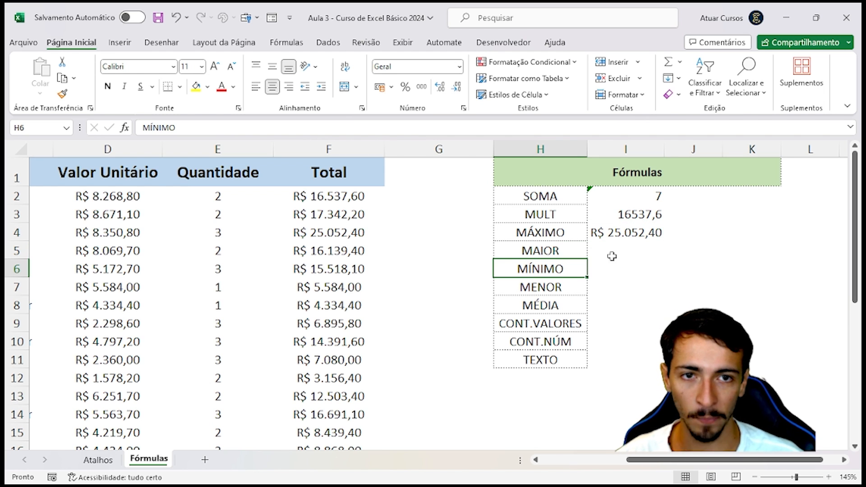
click(626, 268)
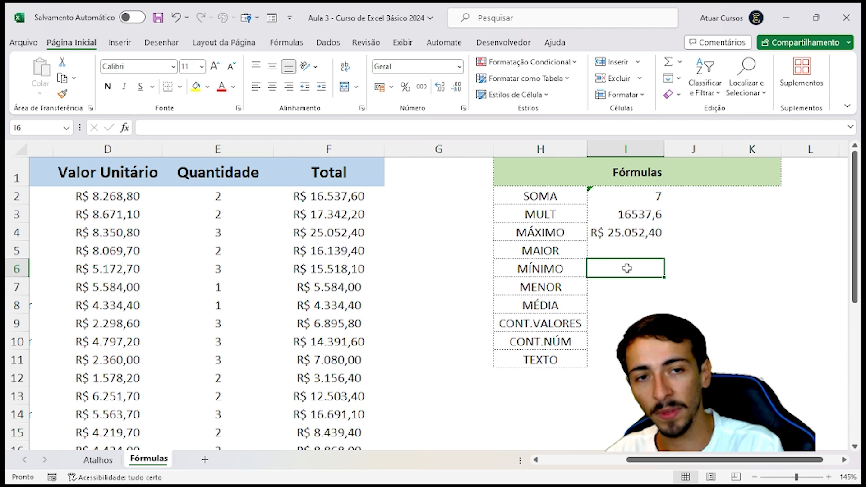
text(=)
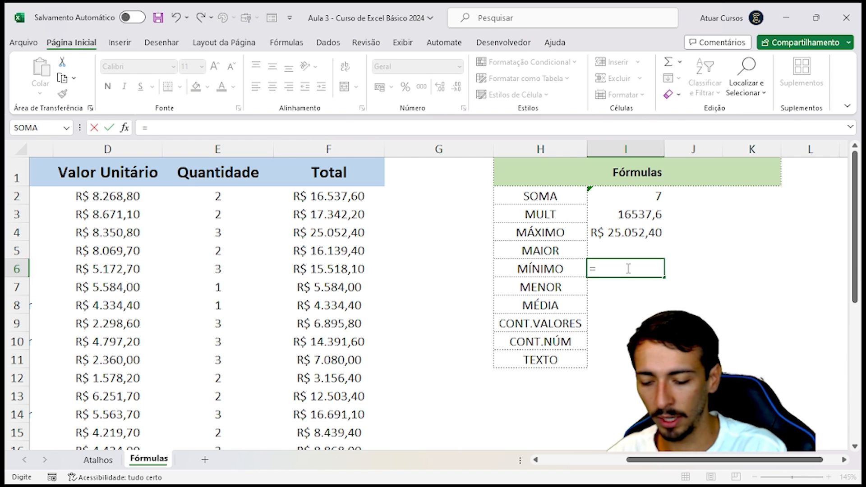
text(mí)
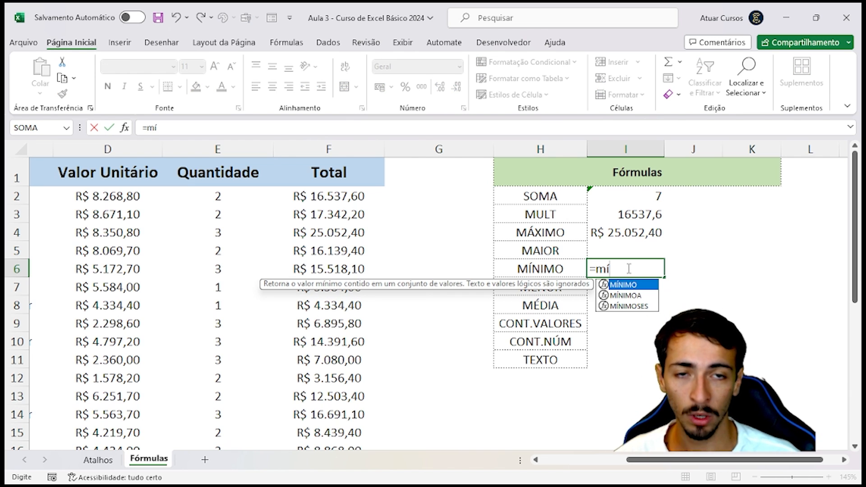
key(Tab)
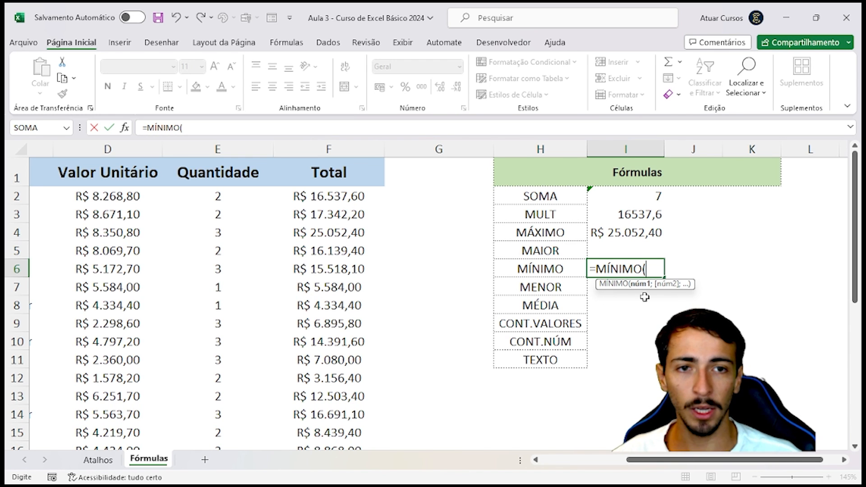
click(352, 199)
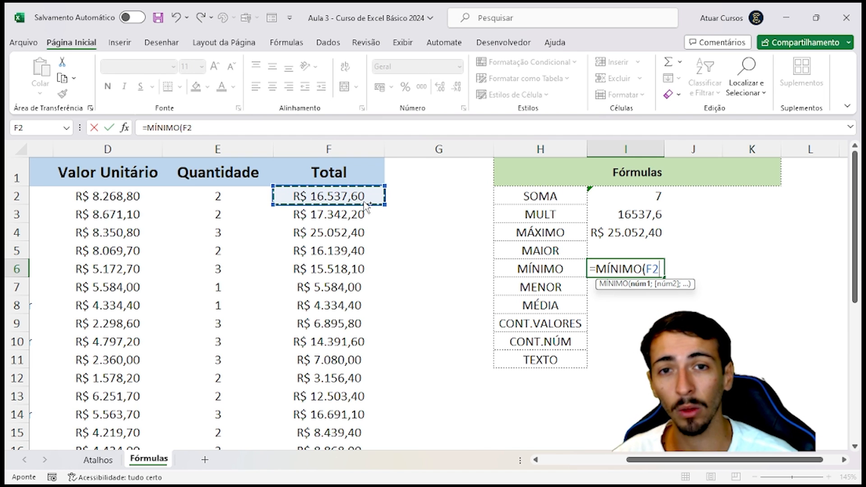
key(ctrl+shift+Down)
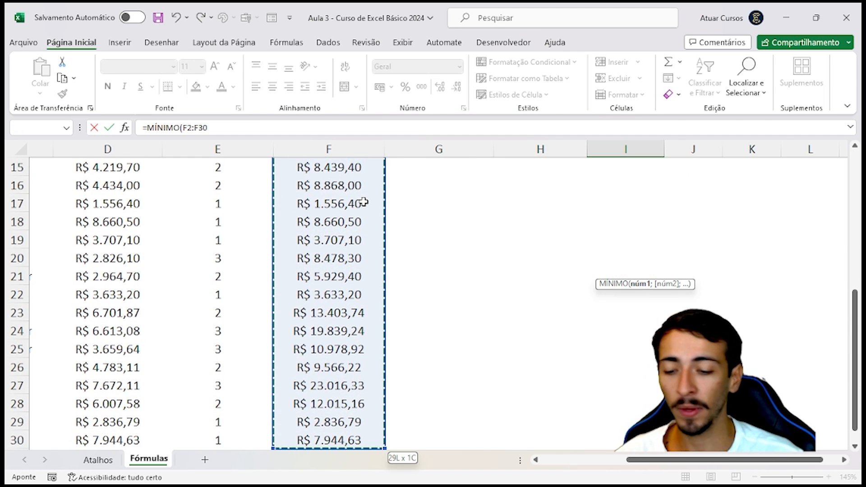
text())
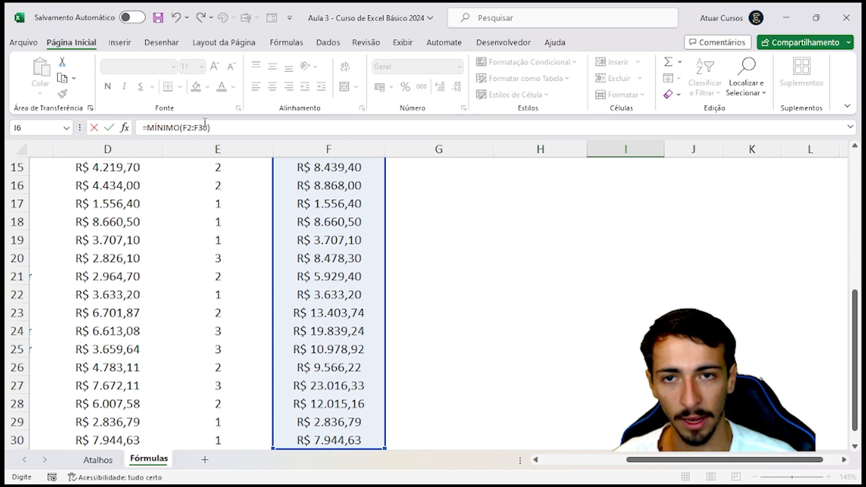
key(Return)
scroll(239, 169, up, 5)
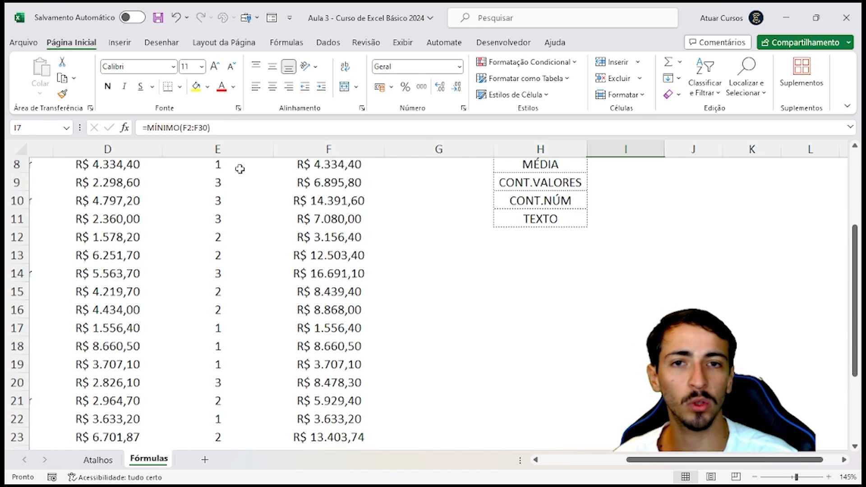
click(654, 270)
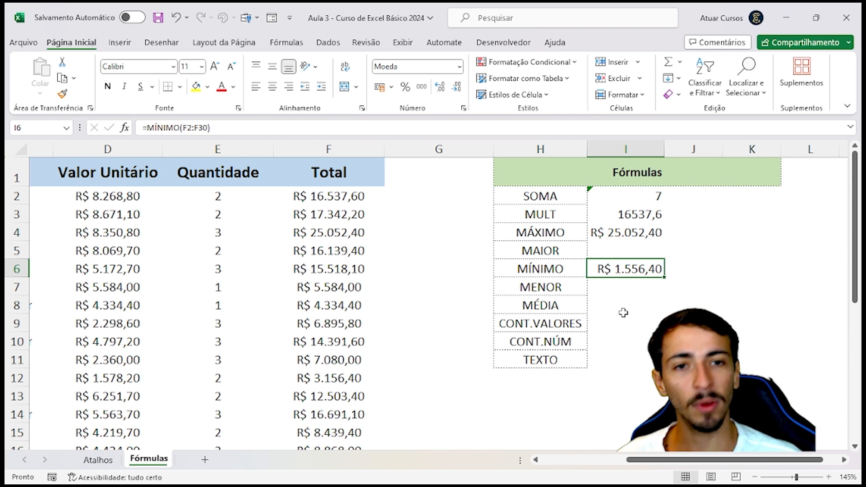
- Enter =MÉDIA(D2:D30) in I8, beside the MÉDIA label, to get the average of the Valor Unitário column
click(574, 287)
click(573, 304)
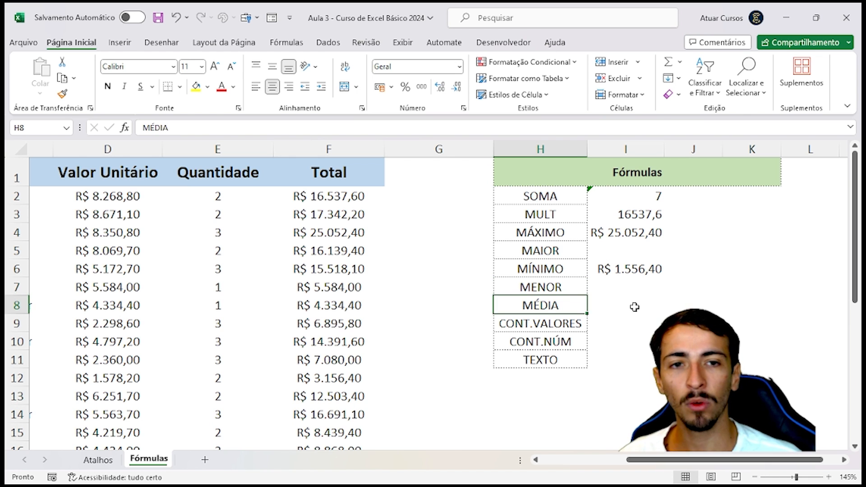
click(644, 309)
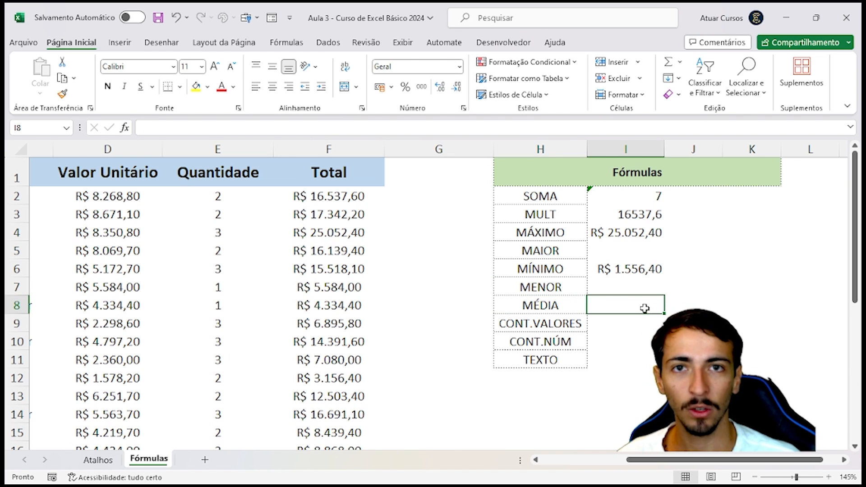
text(=)
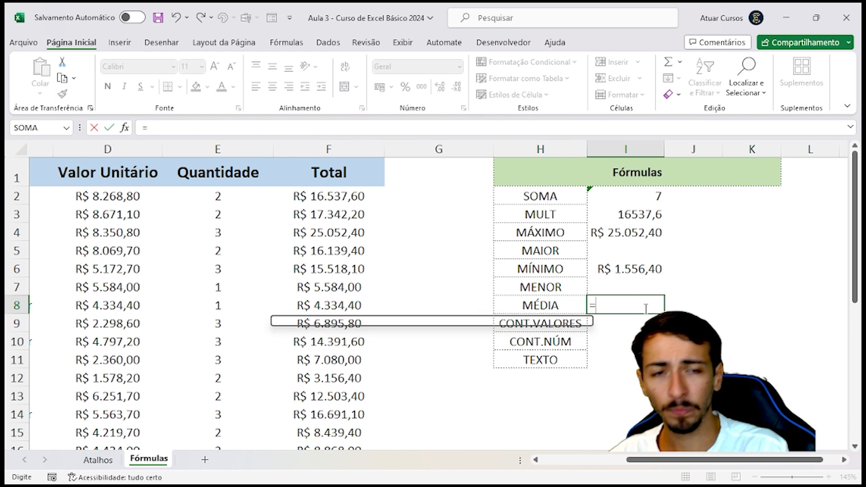
text(media)
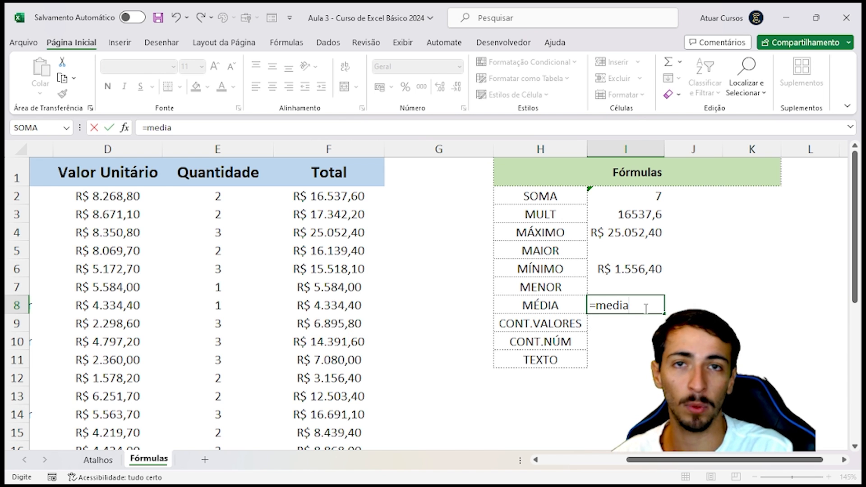
key(BackSpace)
key(BackSpace)
key(BackSpace)
key(BackSpace)
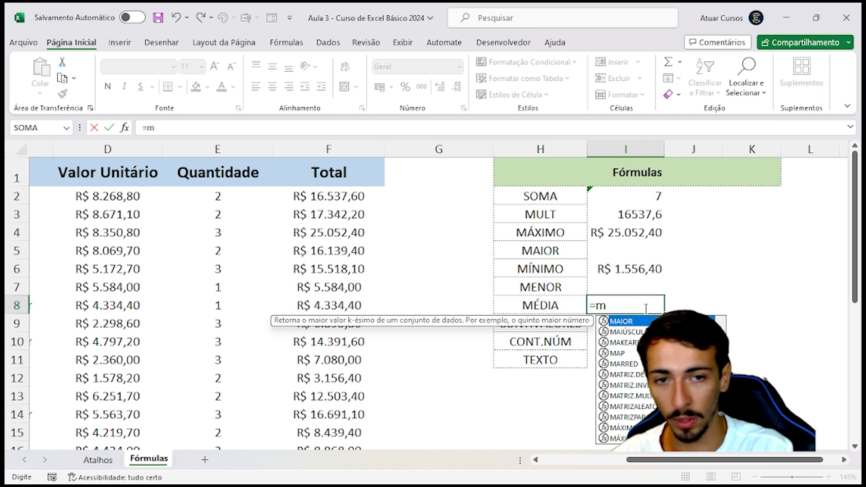
text(é)
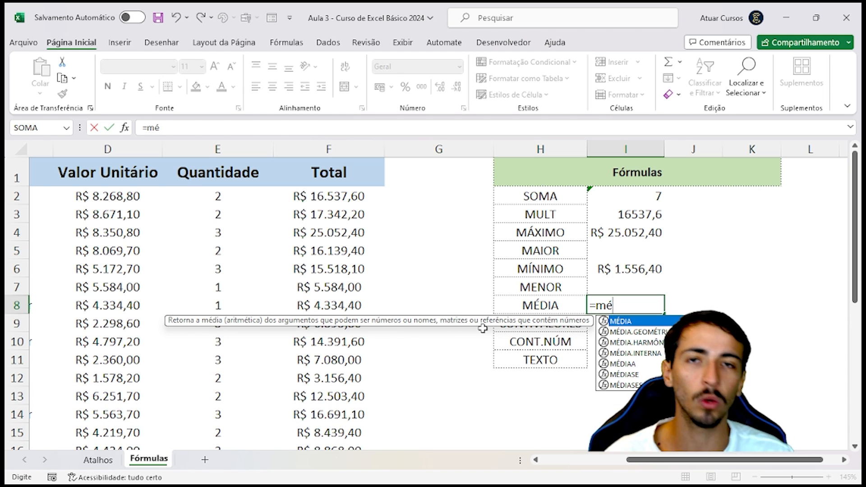
key(Tab)
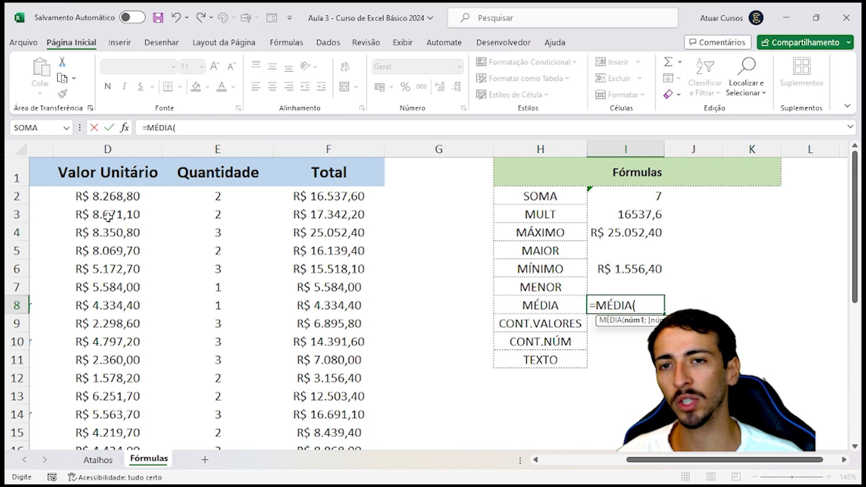
click(107, 199)
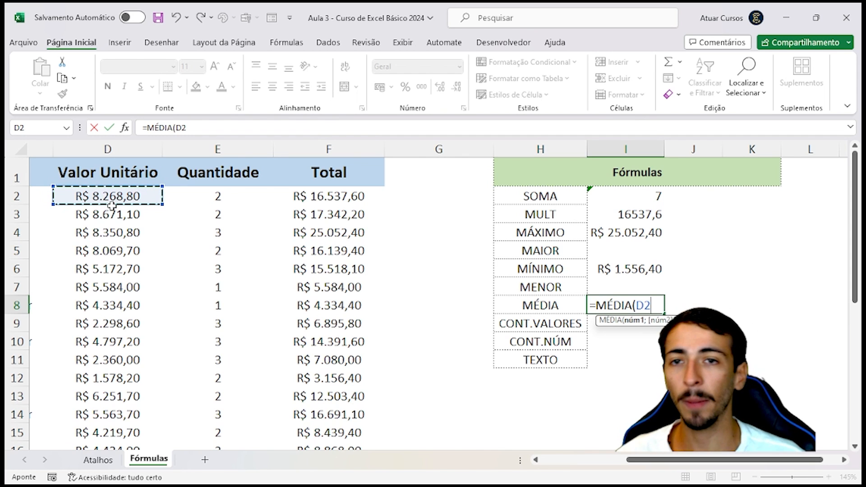
key(ctrl+shift+Down)
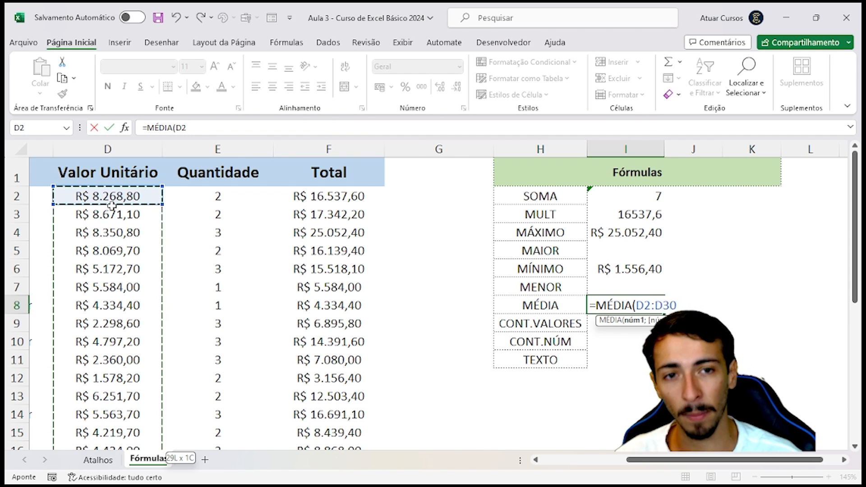
text())
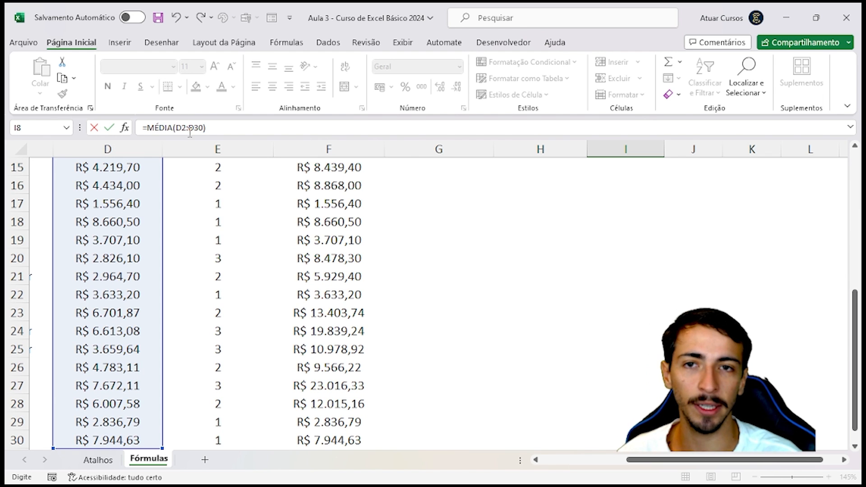
key(Return)
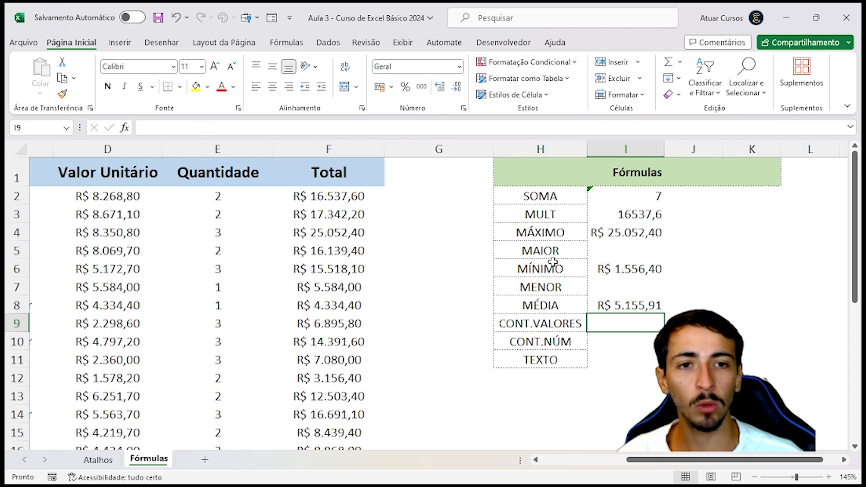
click(643, 307)
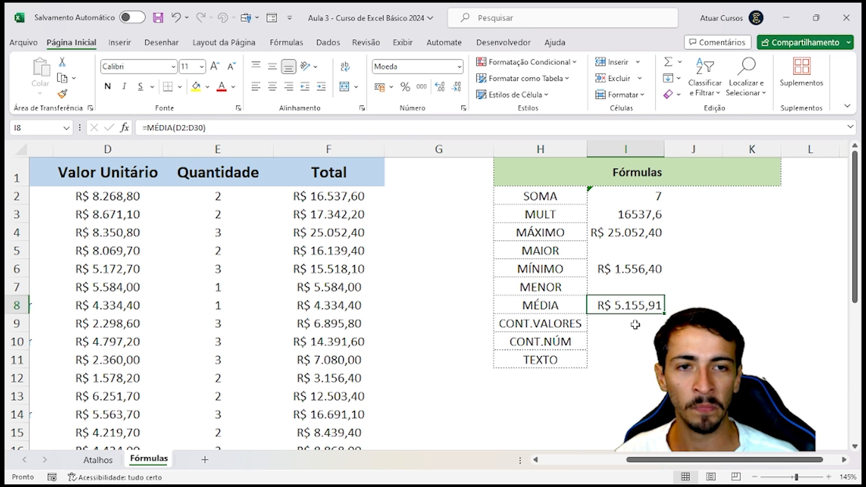
click(641, 251)
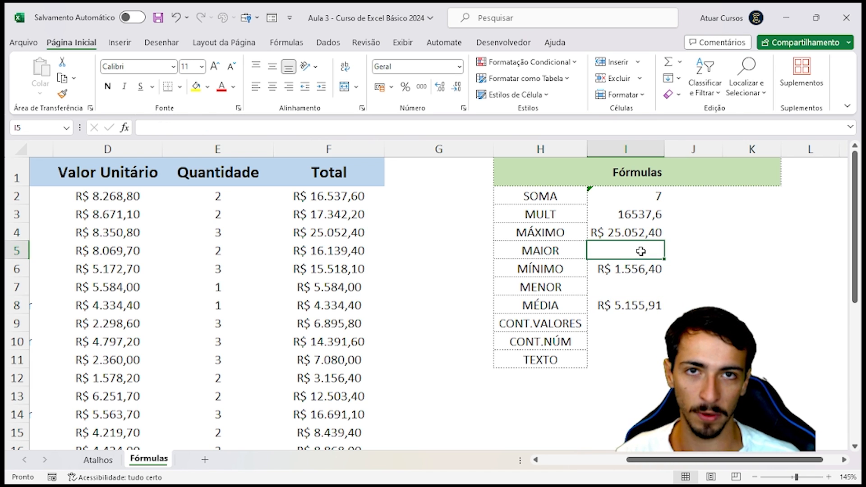
click(630, 285)
click(609, 311)
click(615, 325)
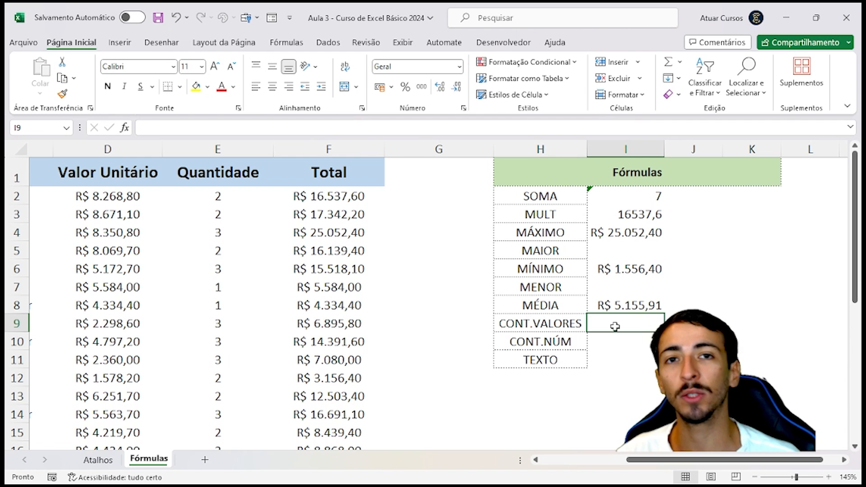